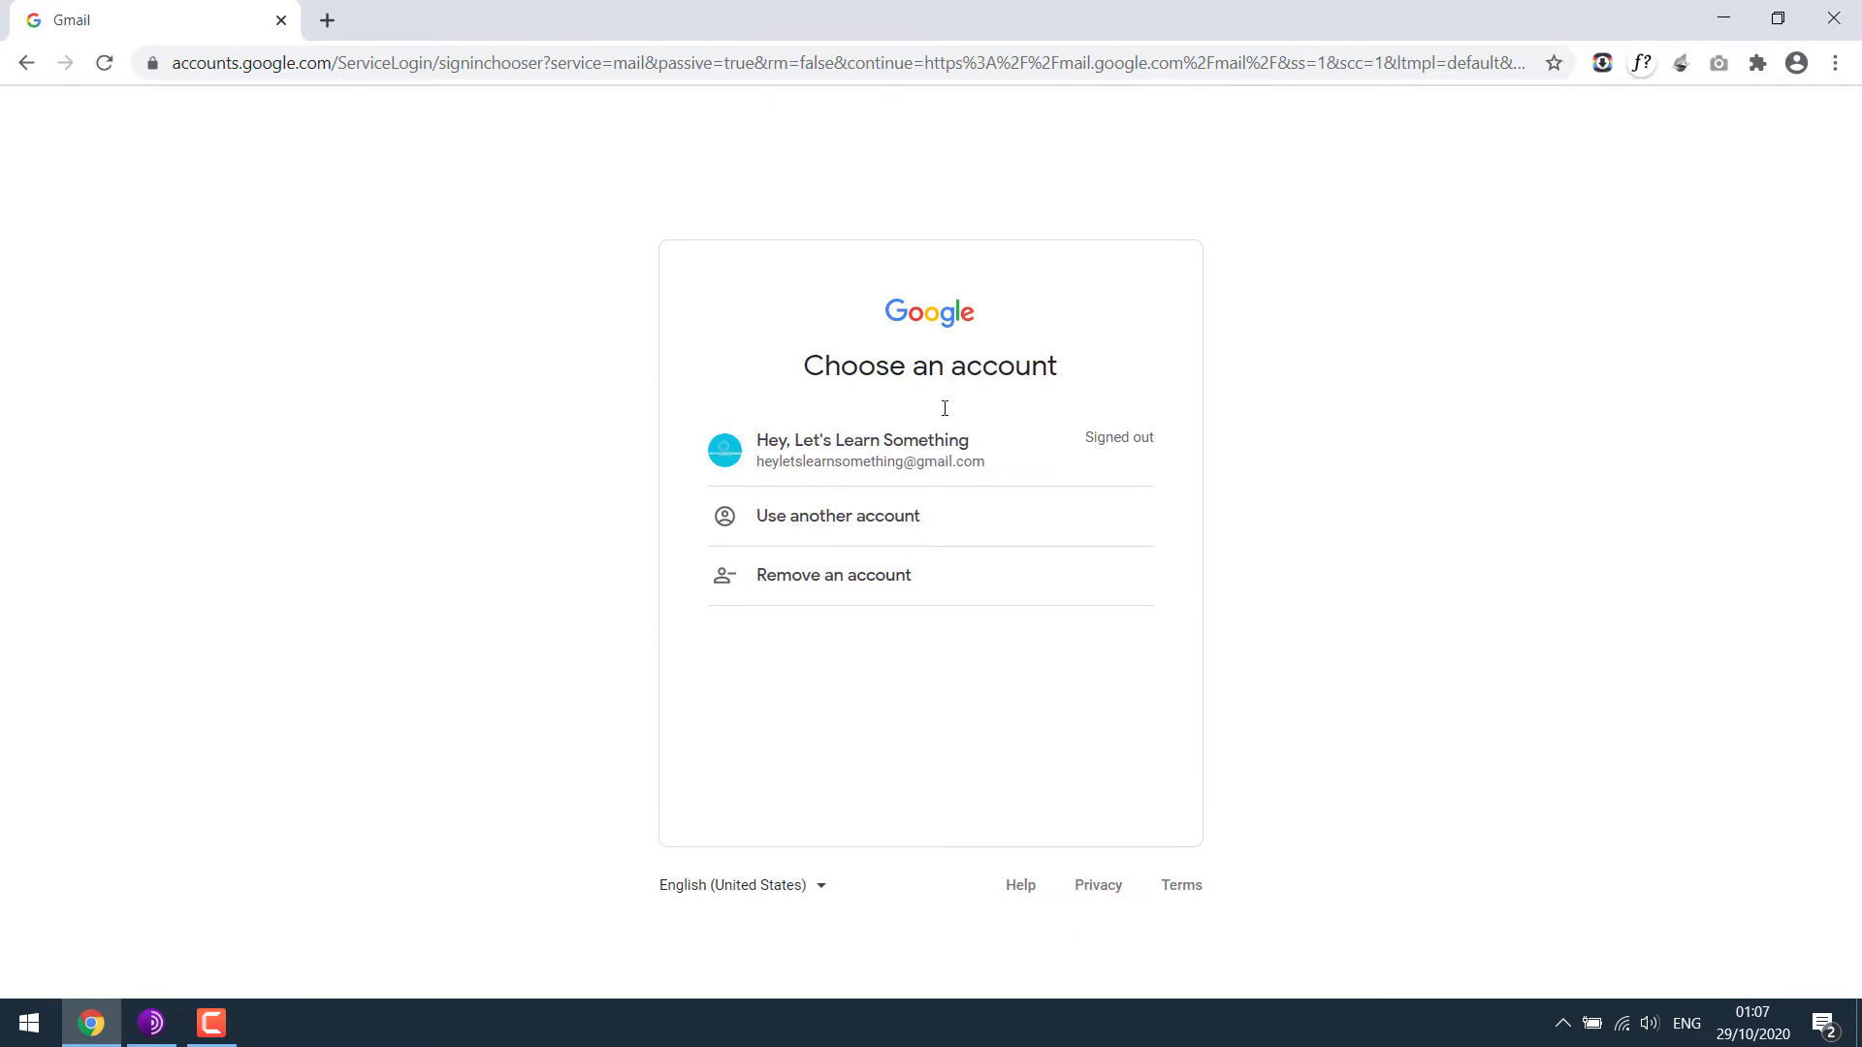
Sign in to the saved Google account with its password and scroll down the inbox to the Hangouts phone-call area
left_click(924, 460)
type("********************")
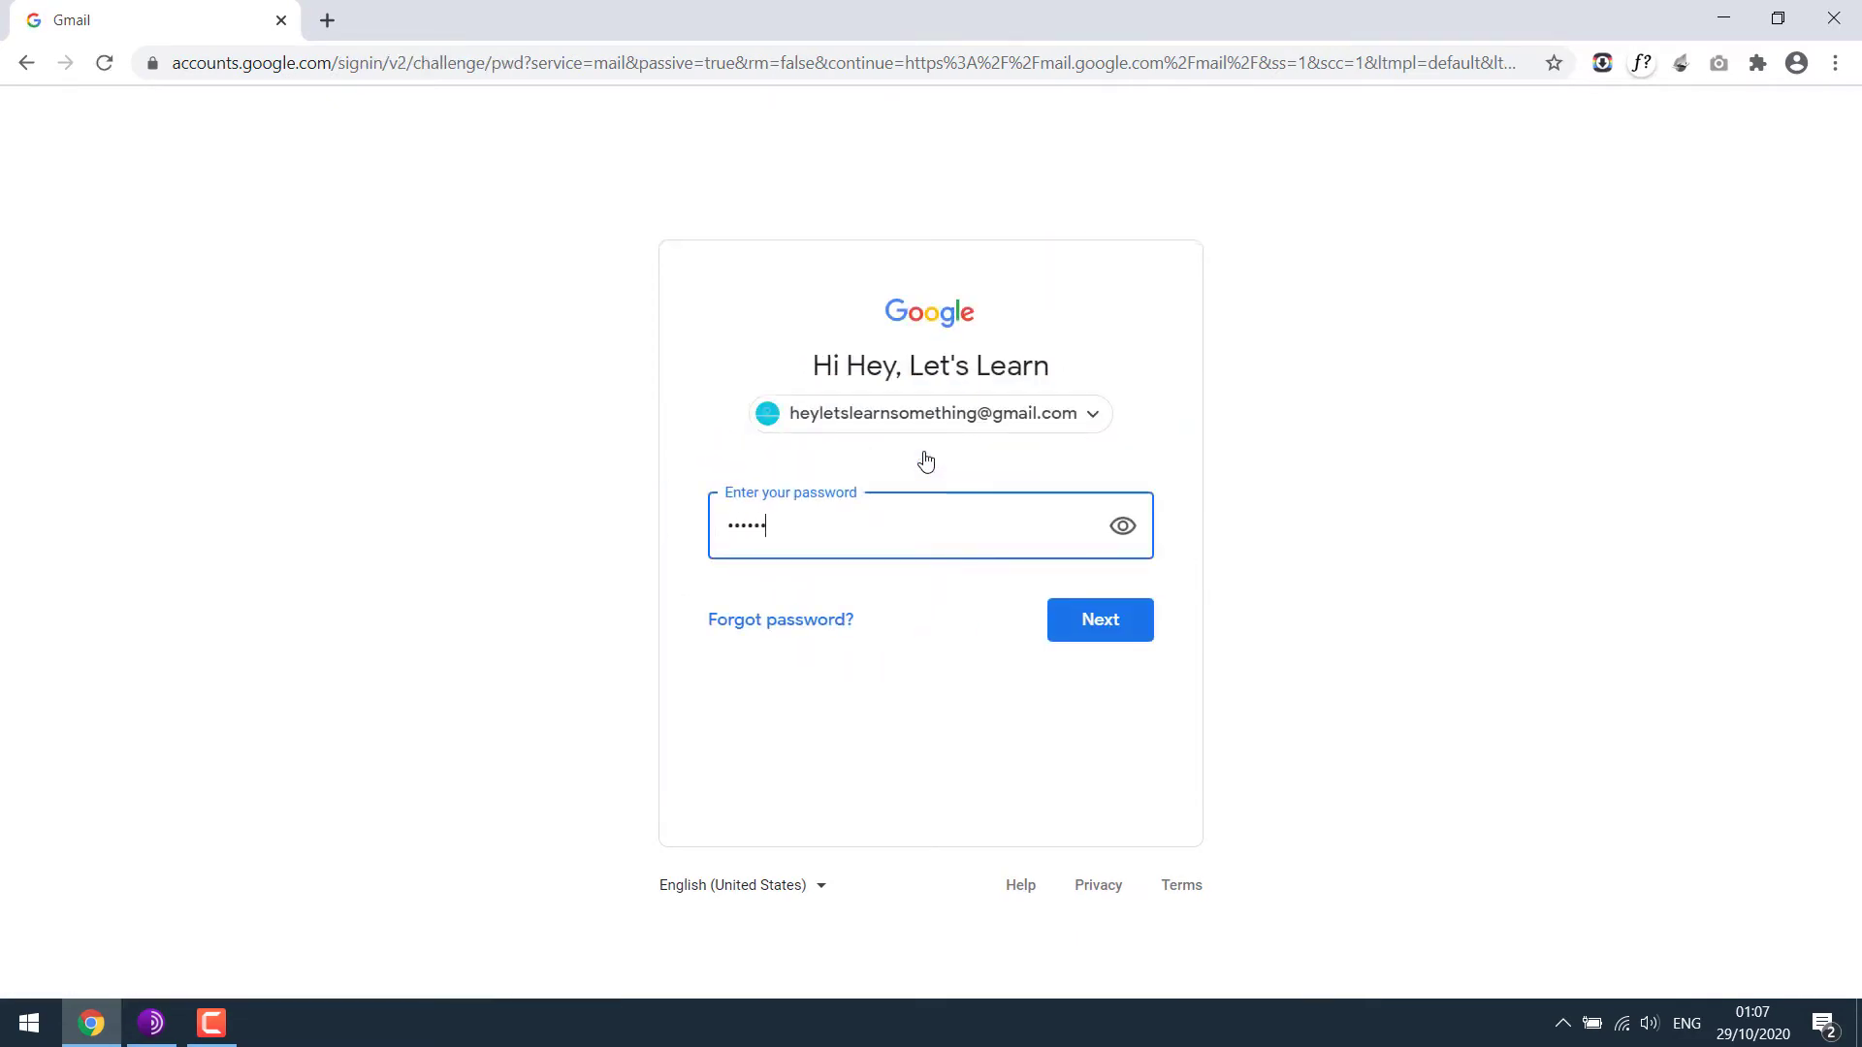
key("Return")
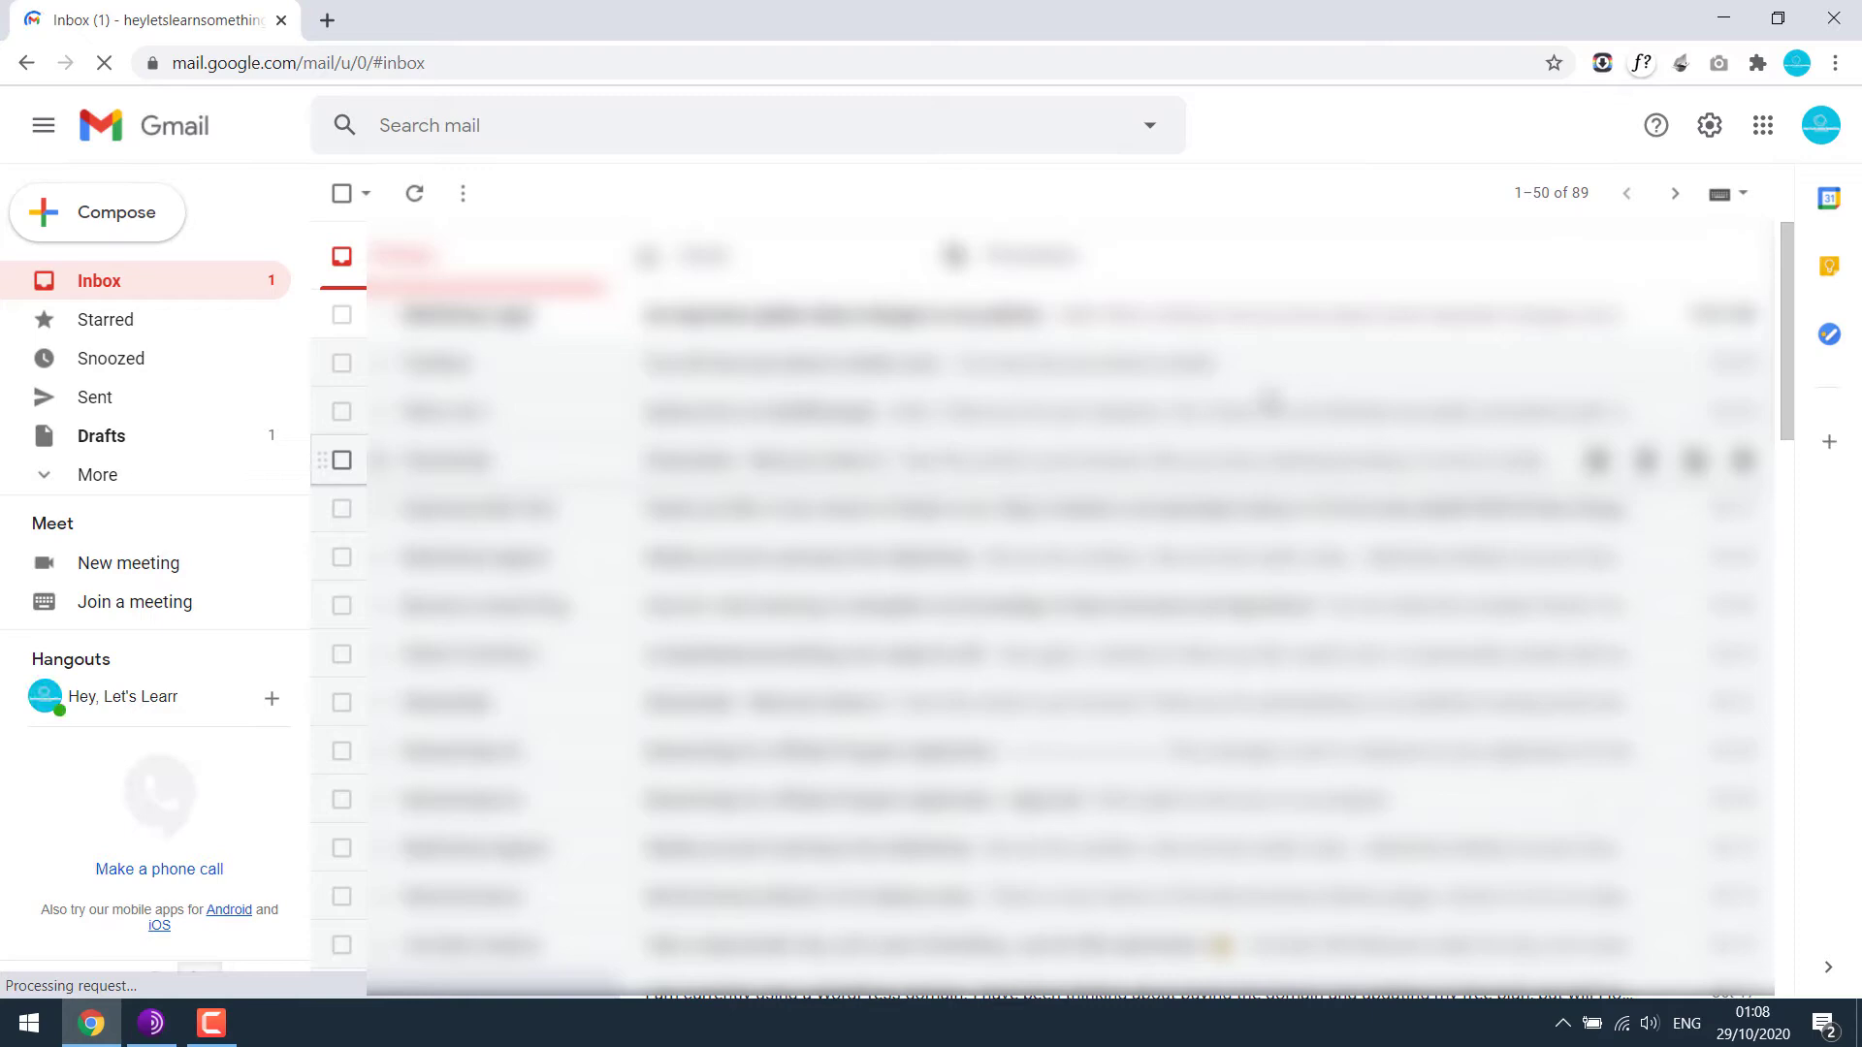
scroll(1778, 292, "down", 2)
scroll(1778, 293, "down", 3)
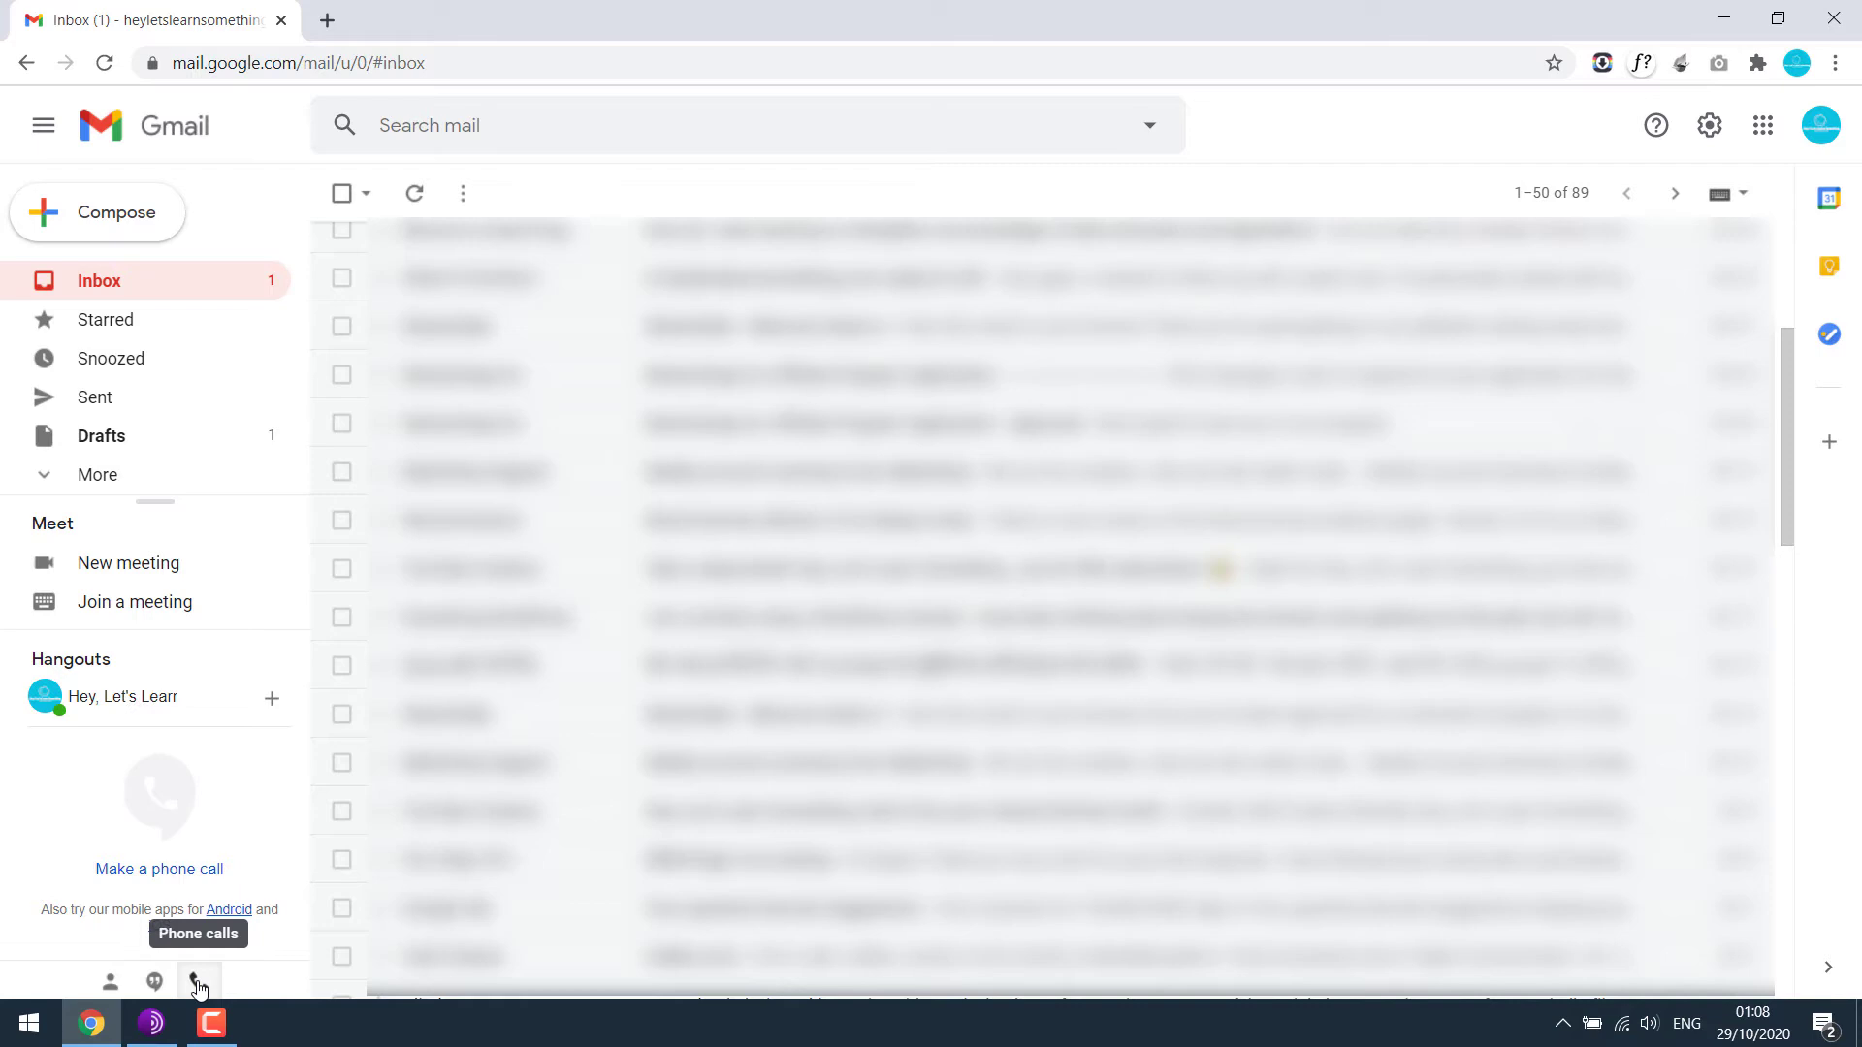
left_click(327, 20)
type("apple con")
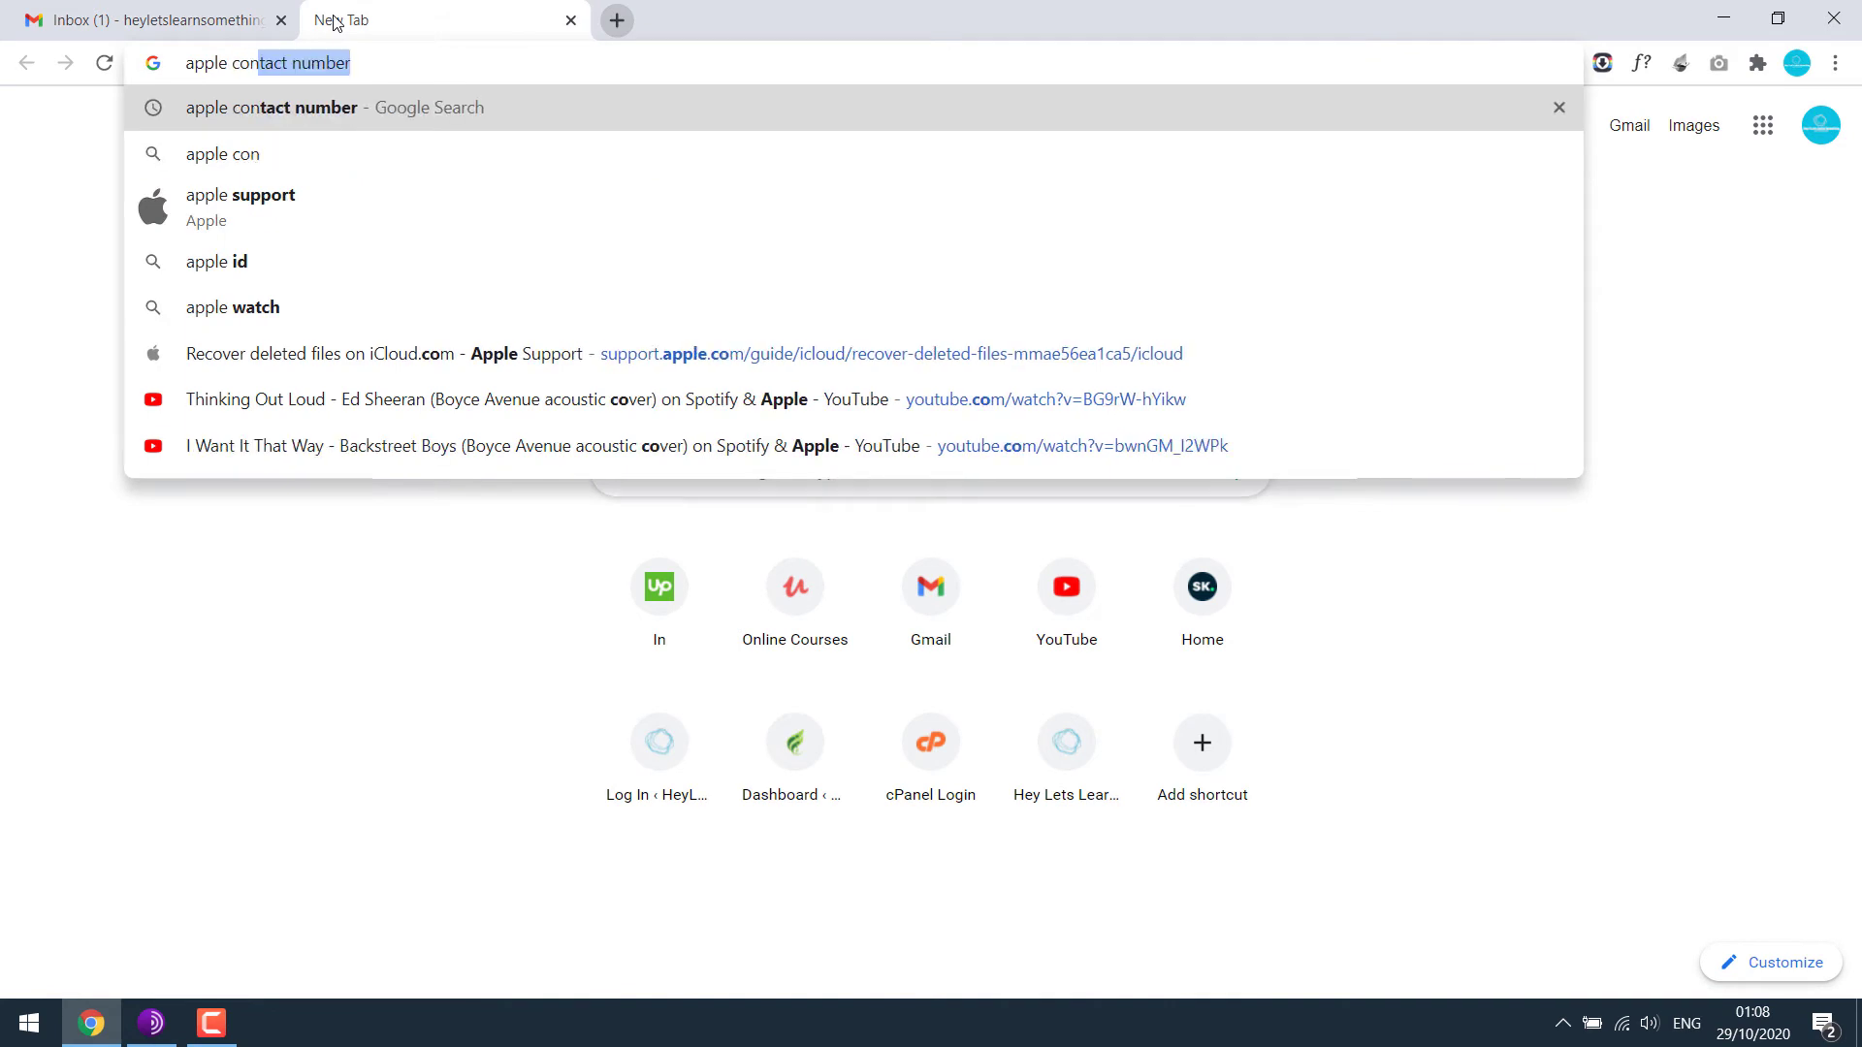
key("Return")
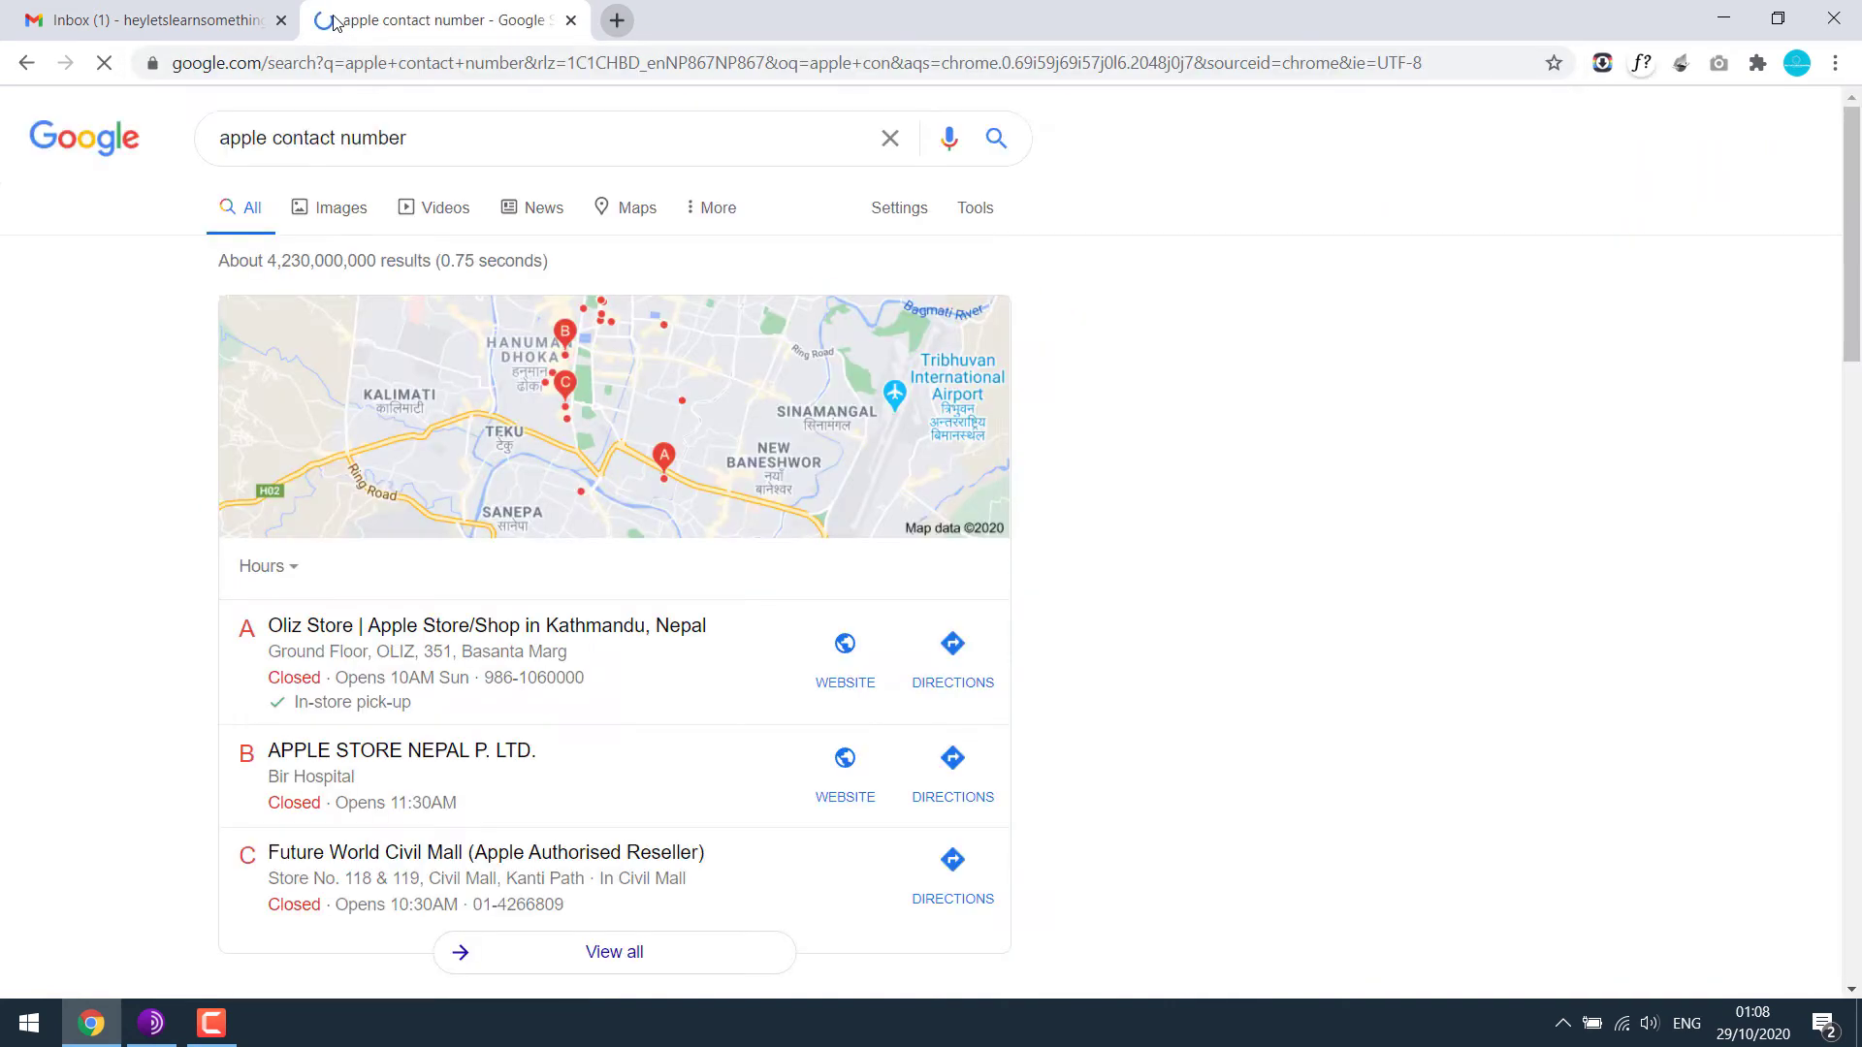
scroll(578, 552, "down", 5)
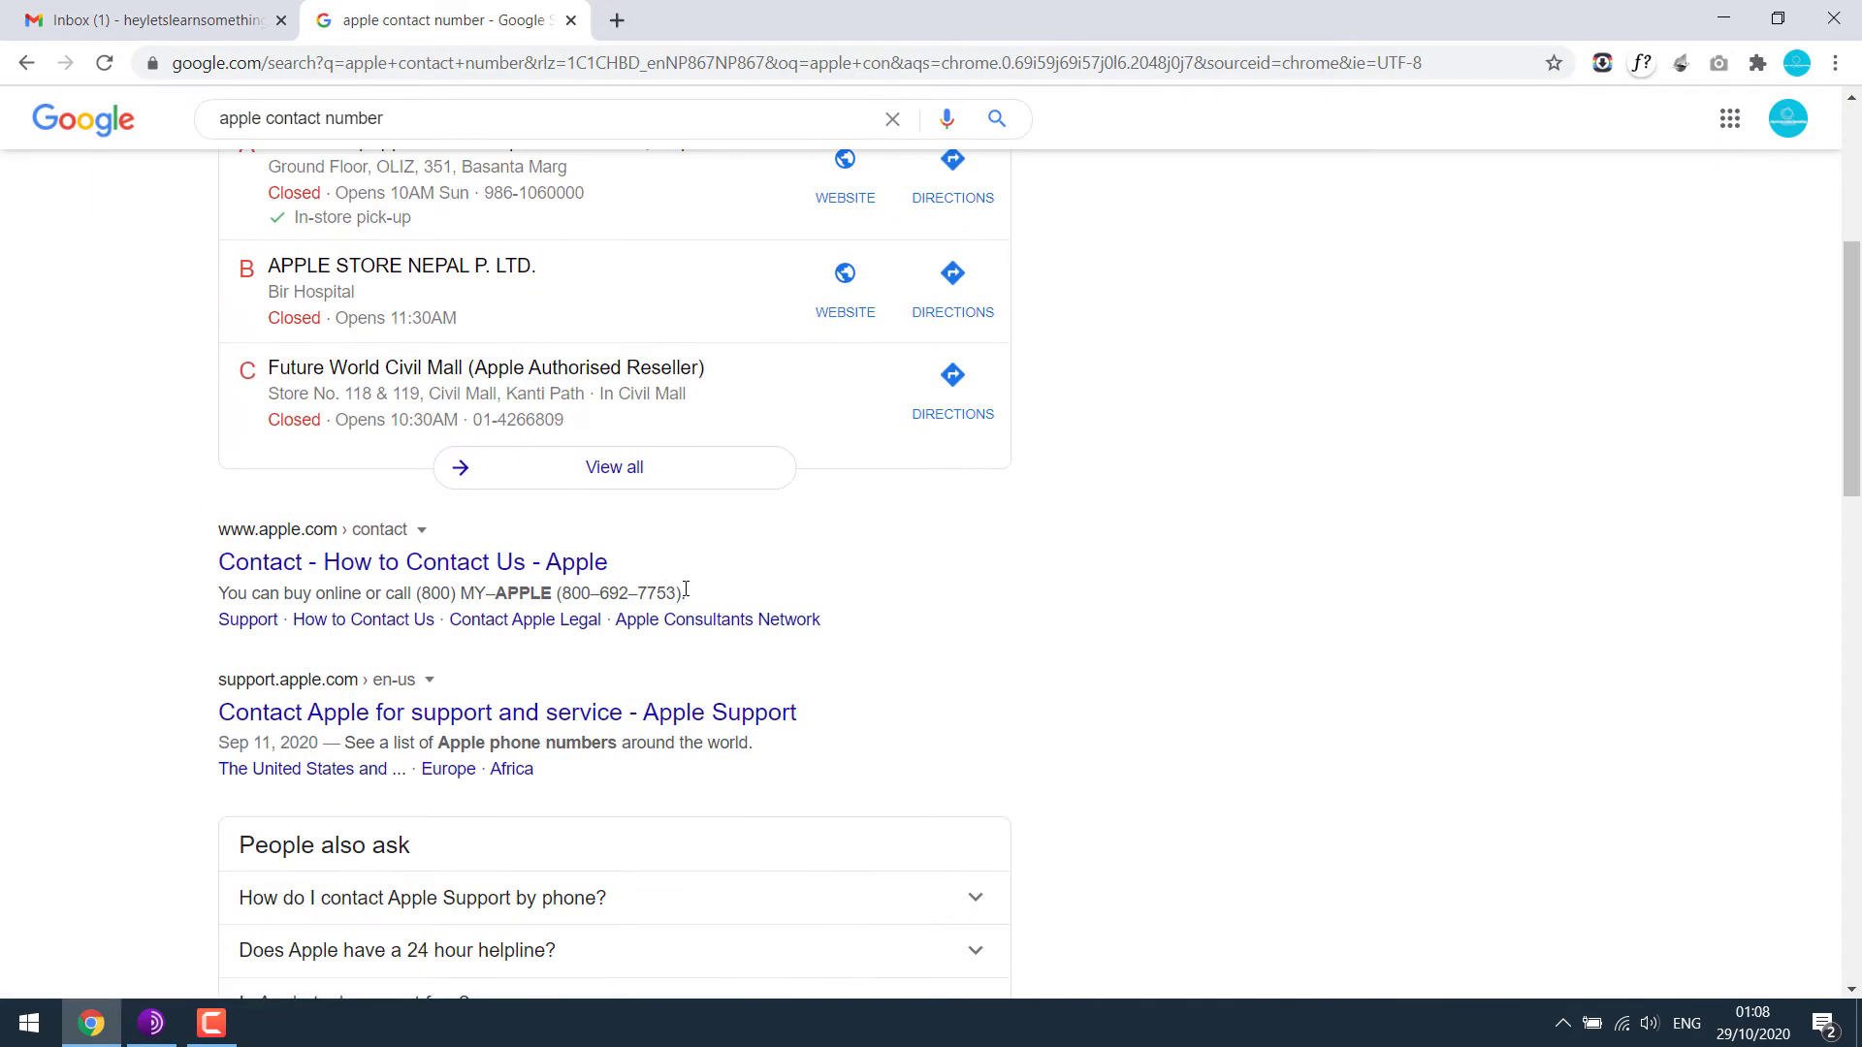
left_click_drag(687, 593, 560, 600)
key("ctrl+c")
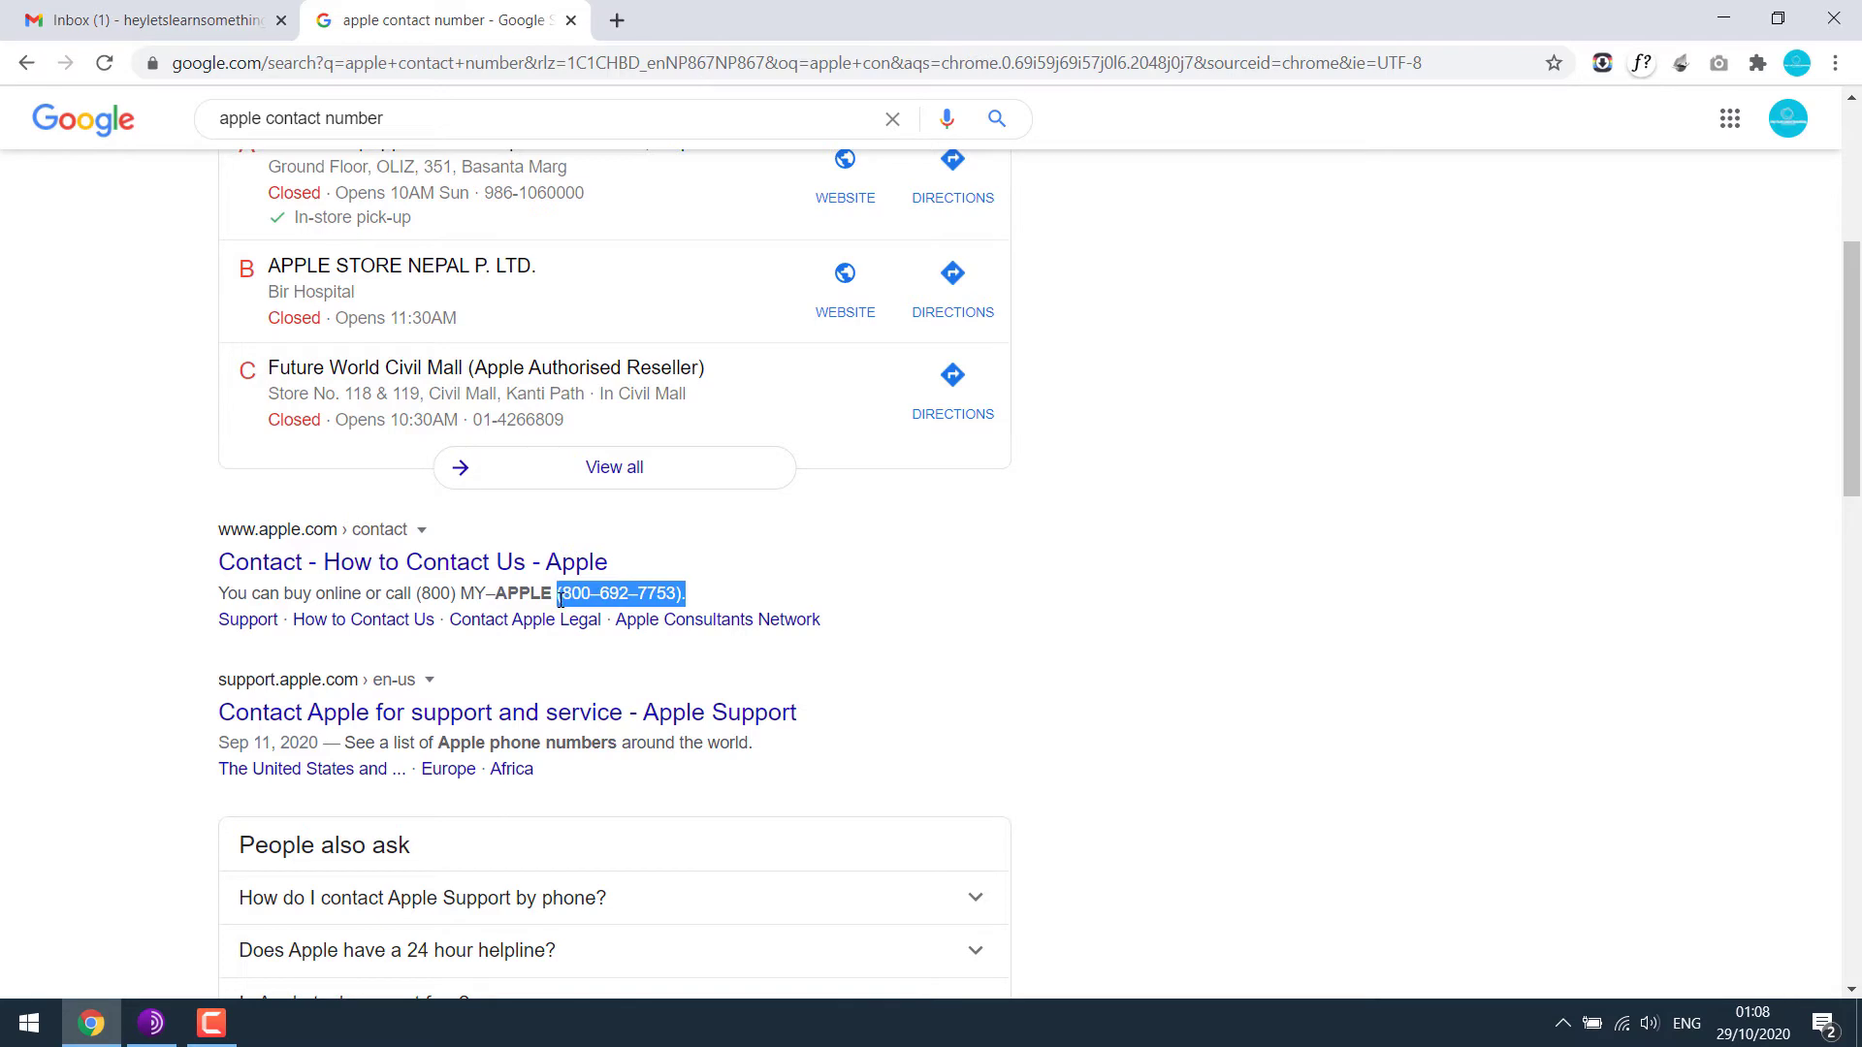
left_click(167, 8)
left_click(173, 871)
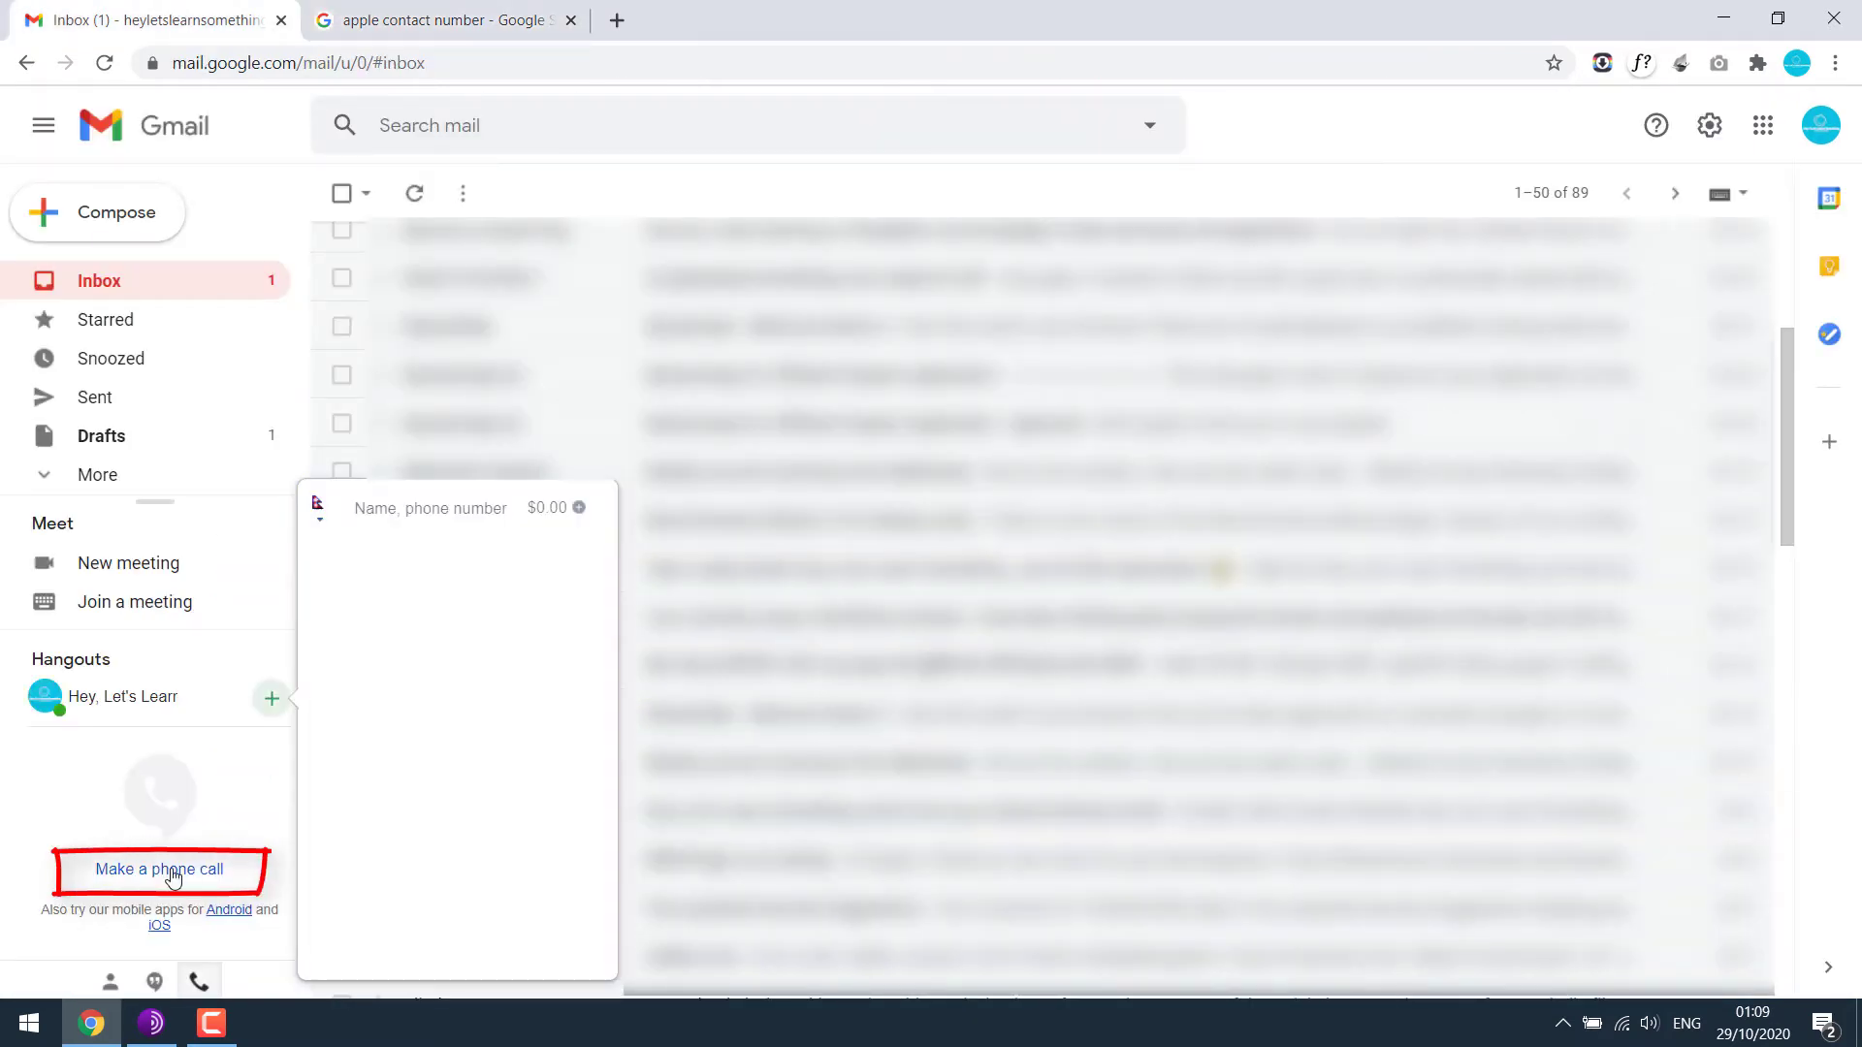
left_click(320, 517)
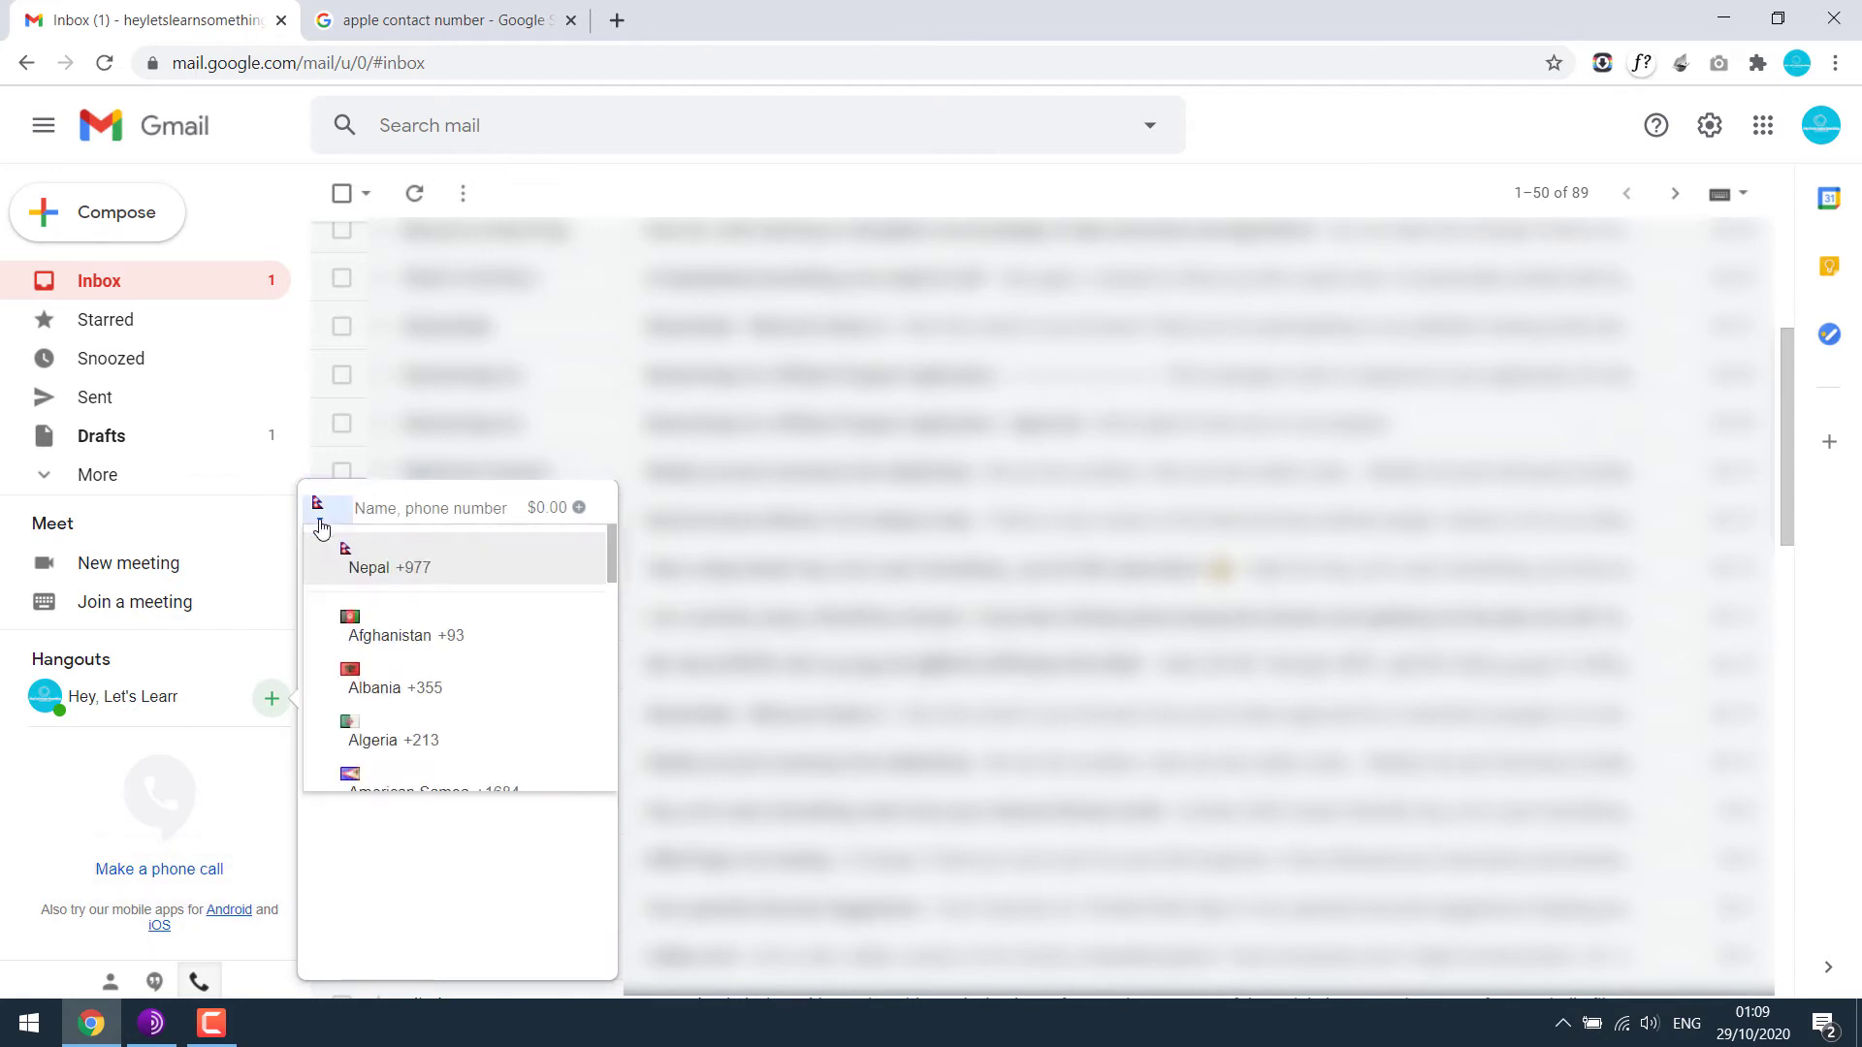
key("u")
scroll(322, 531, "up", 20)
scroll(321, 532, "down", 20)
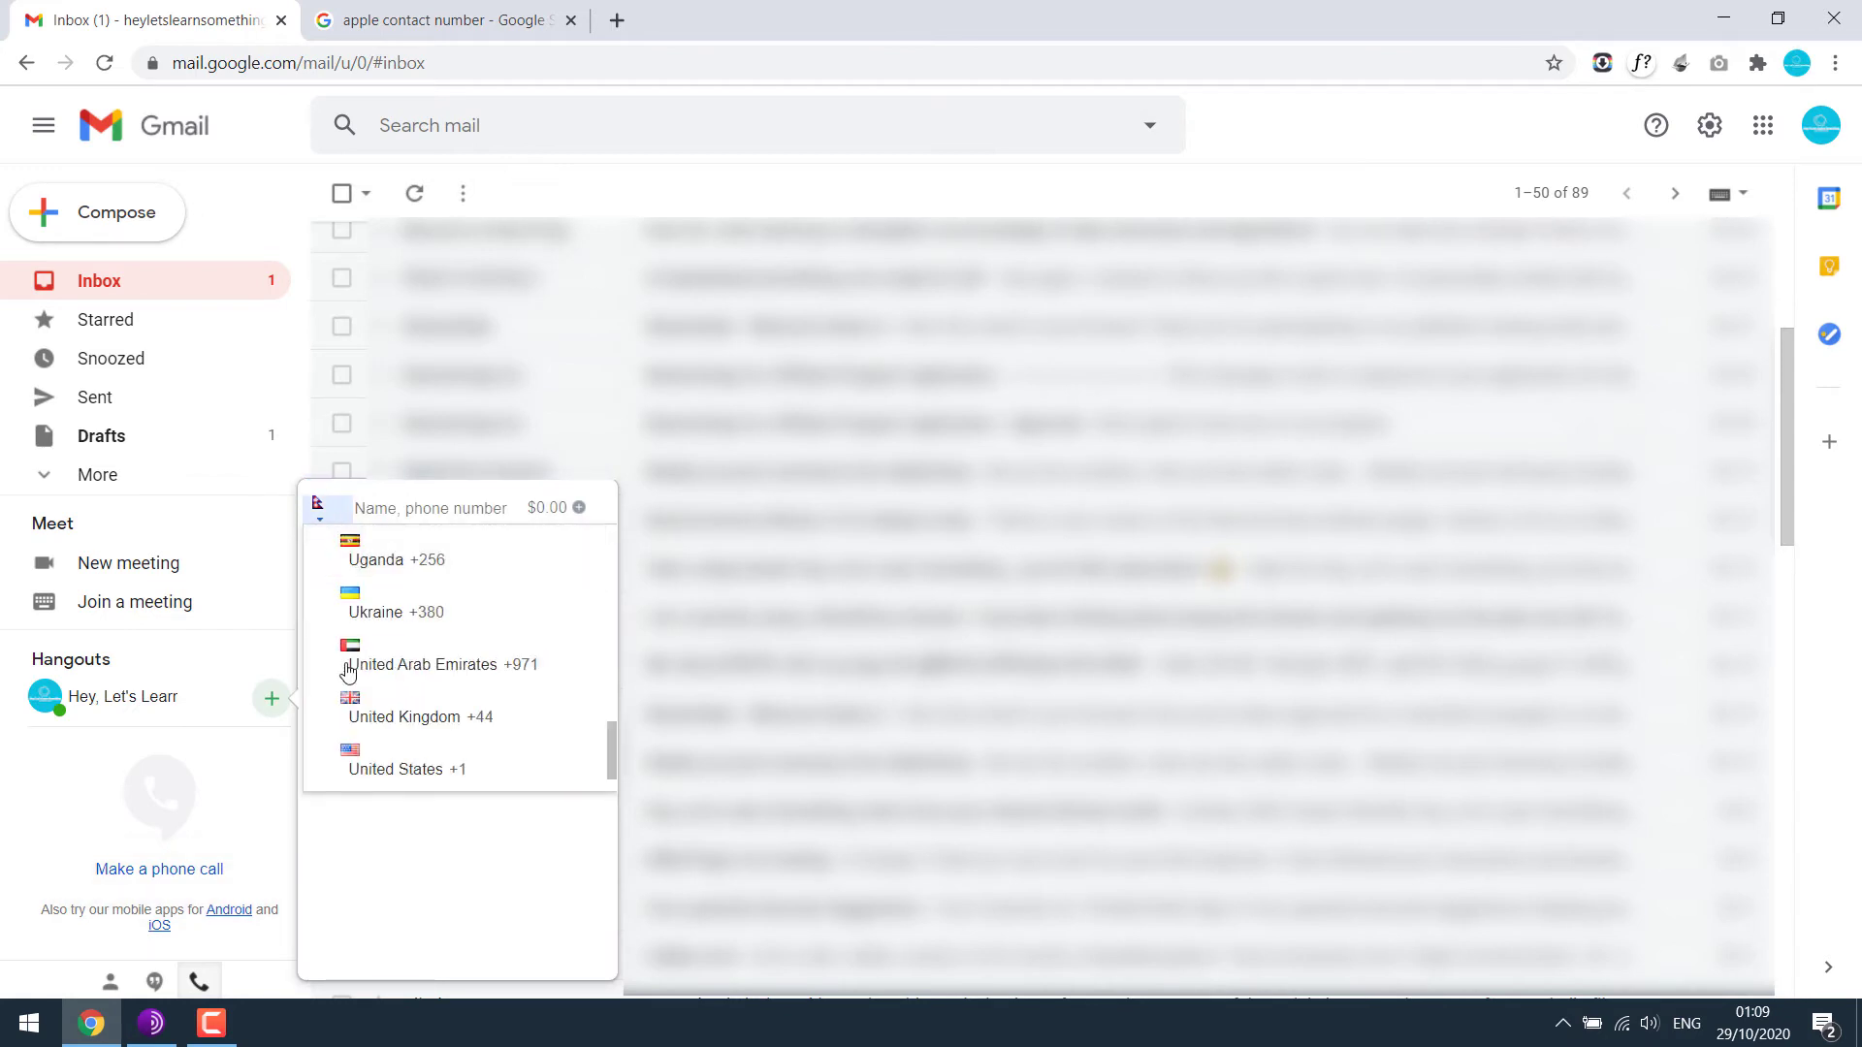
left_click(408, 768)
key("ctrl+v")
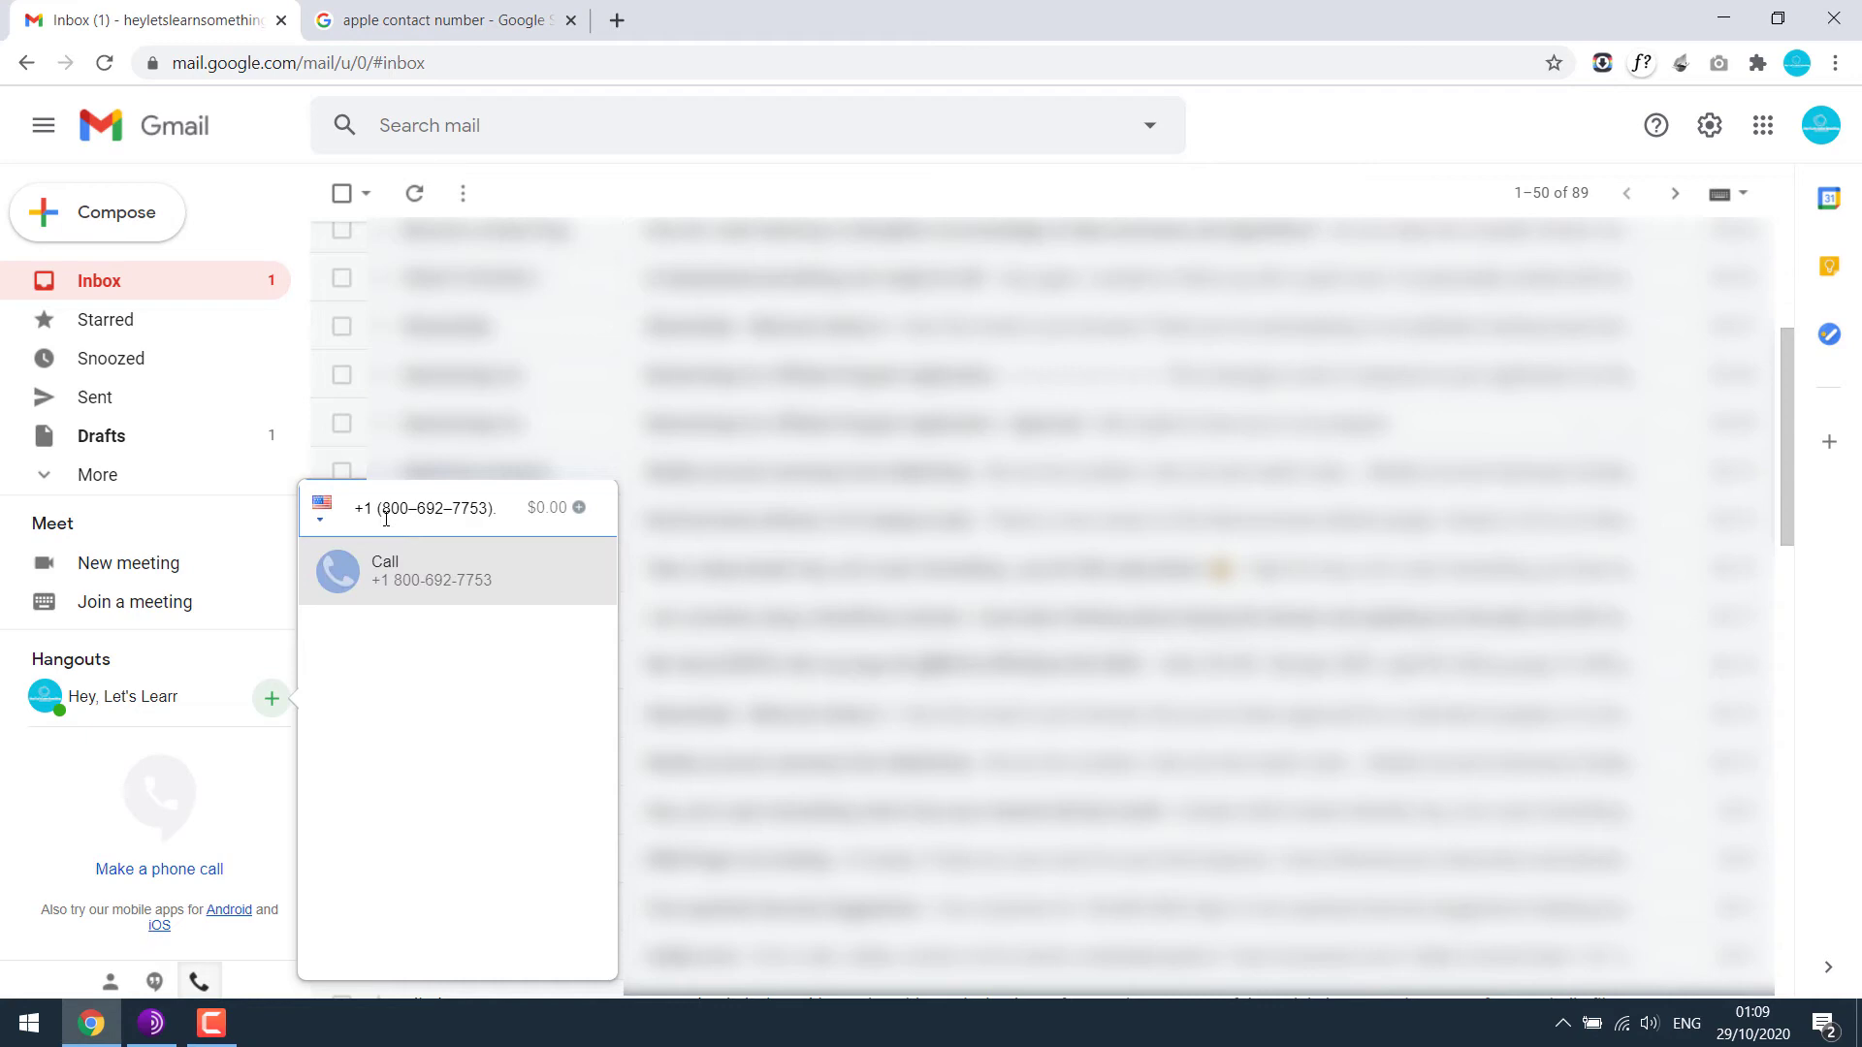
key("BackSpace")
key("BackSpace")
key("BackSpace")
key("BackSpace")
Start the call, then enter your Nepal phone number for Hangouts registration
left_click(411, 582)
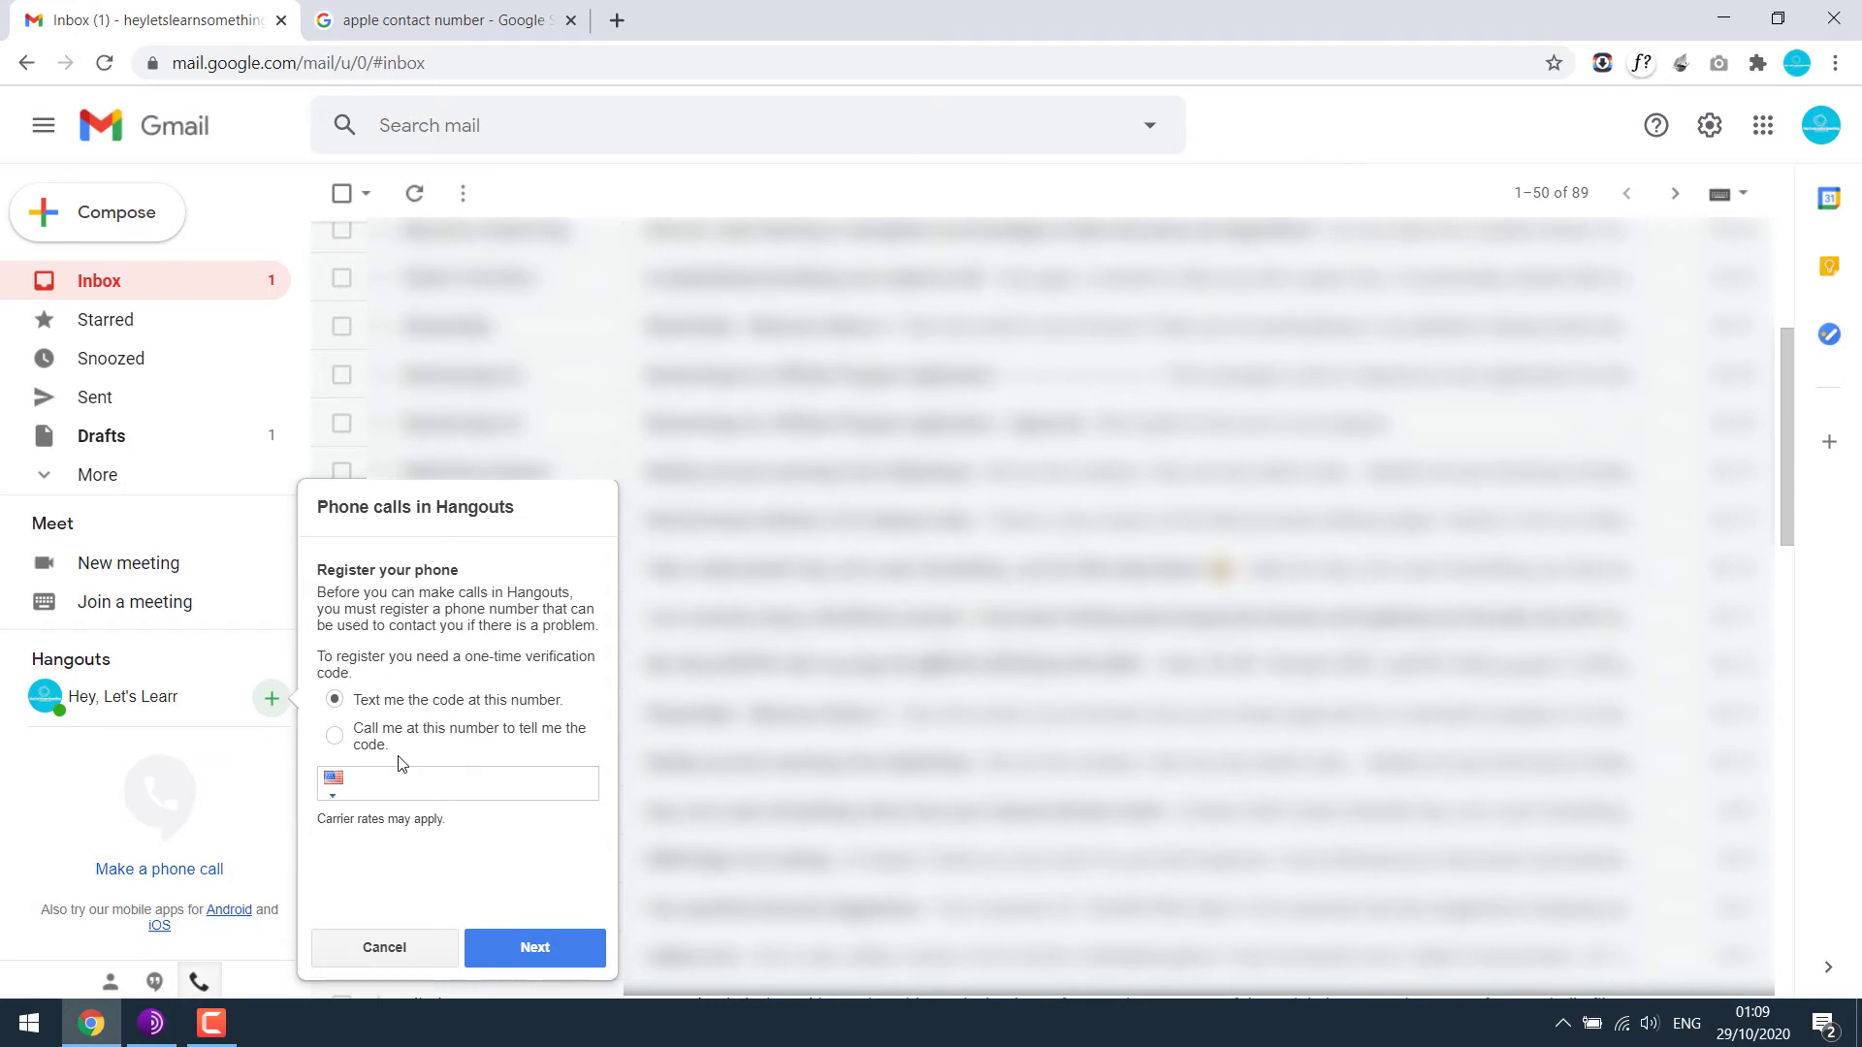
left_click(333, 781)
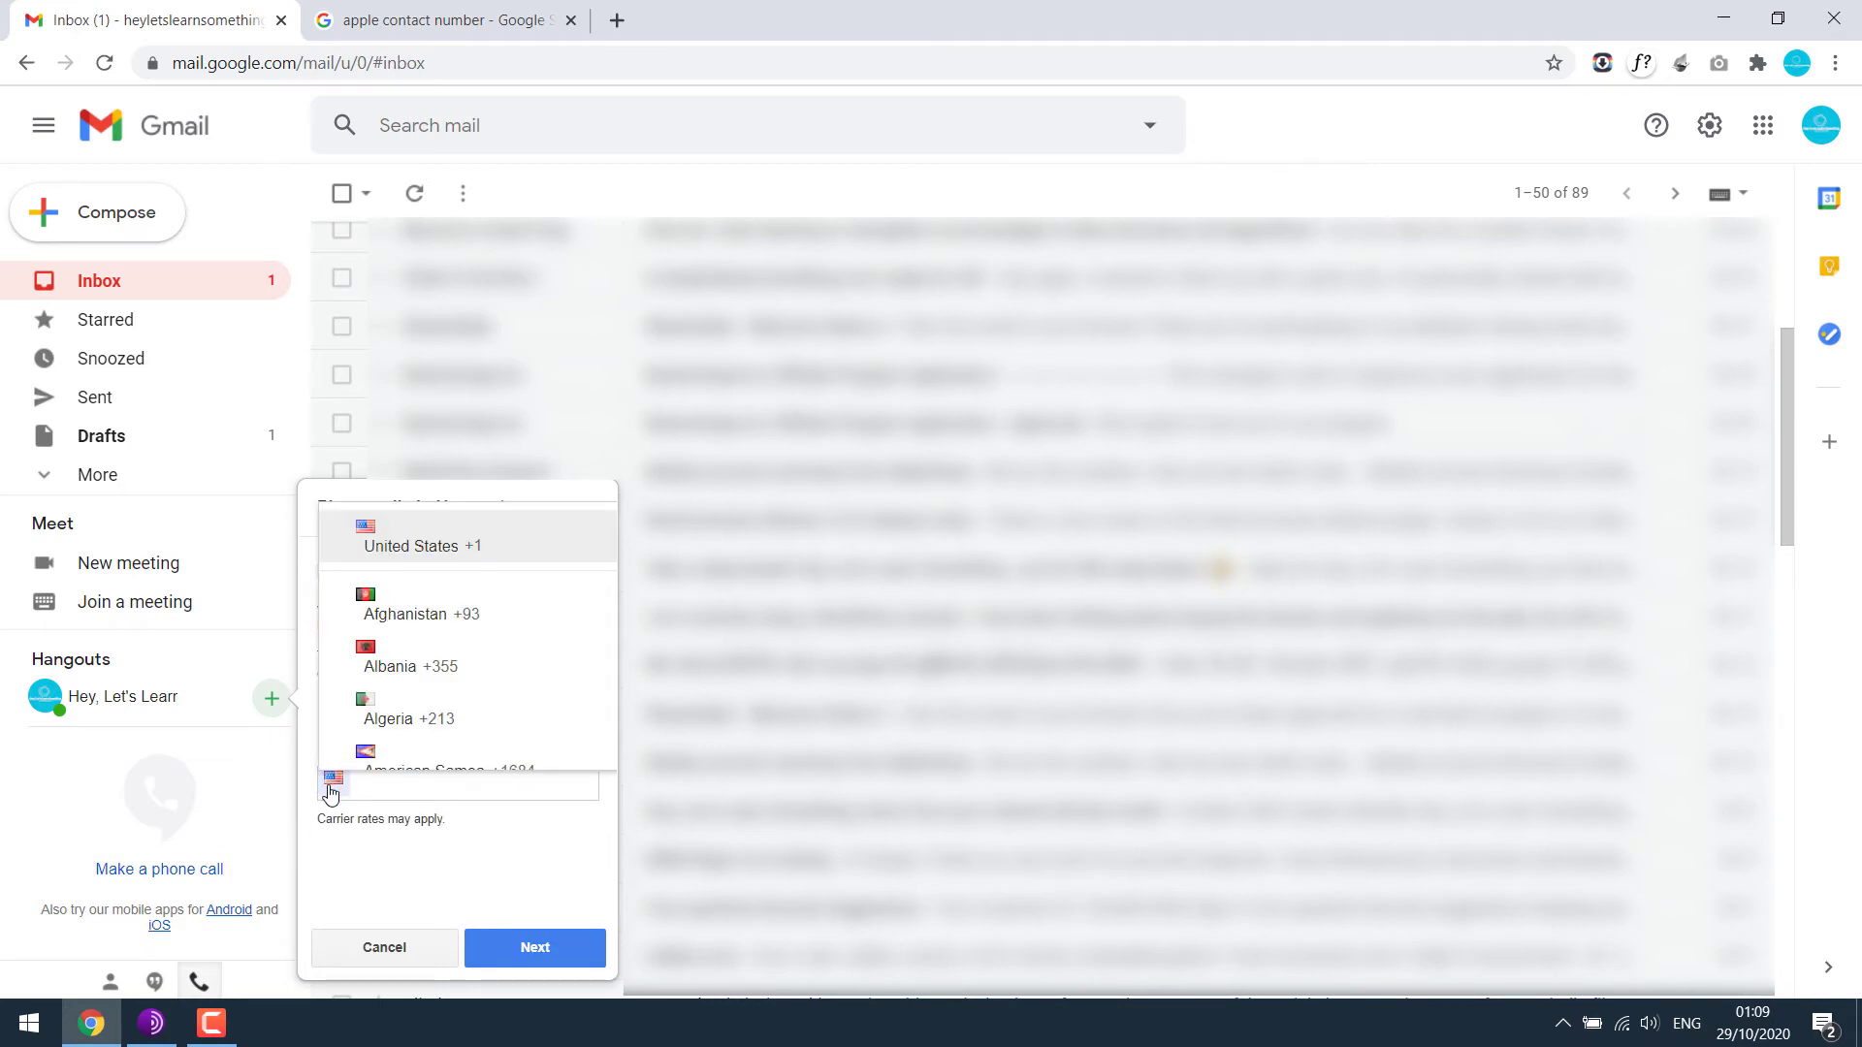
key("n")
left_click(520, 635)
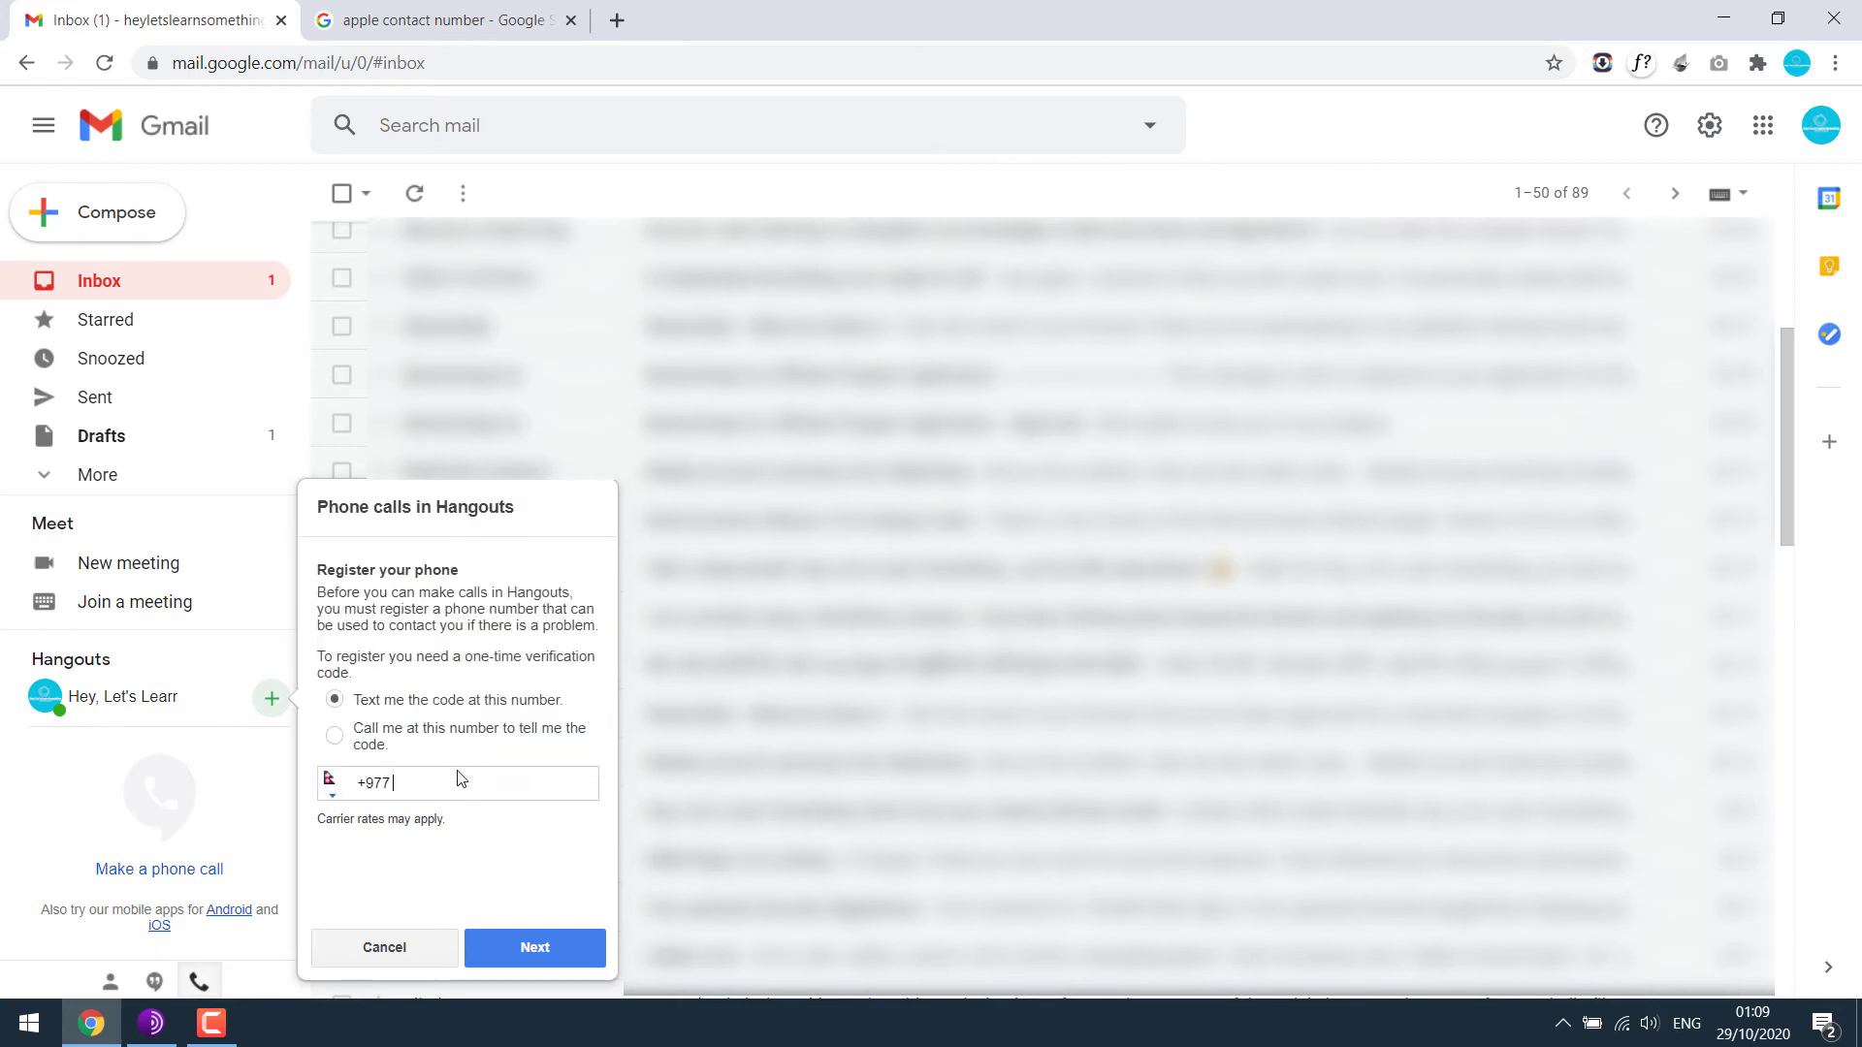
type("9")
type("8412")
Request the SMS code and submit the texted verification code
left_click(548, 960)
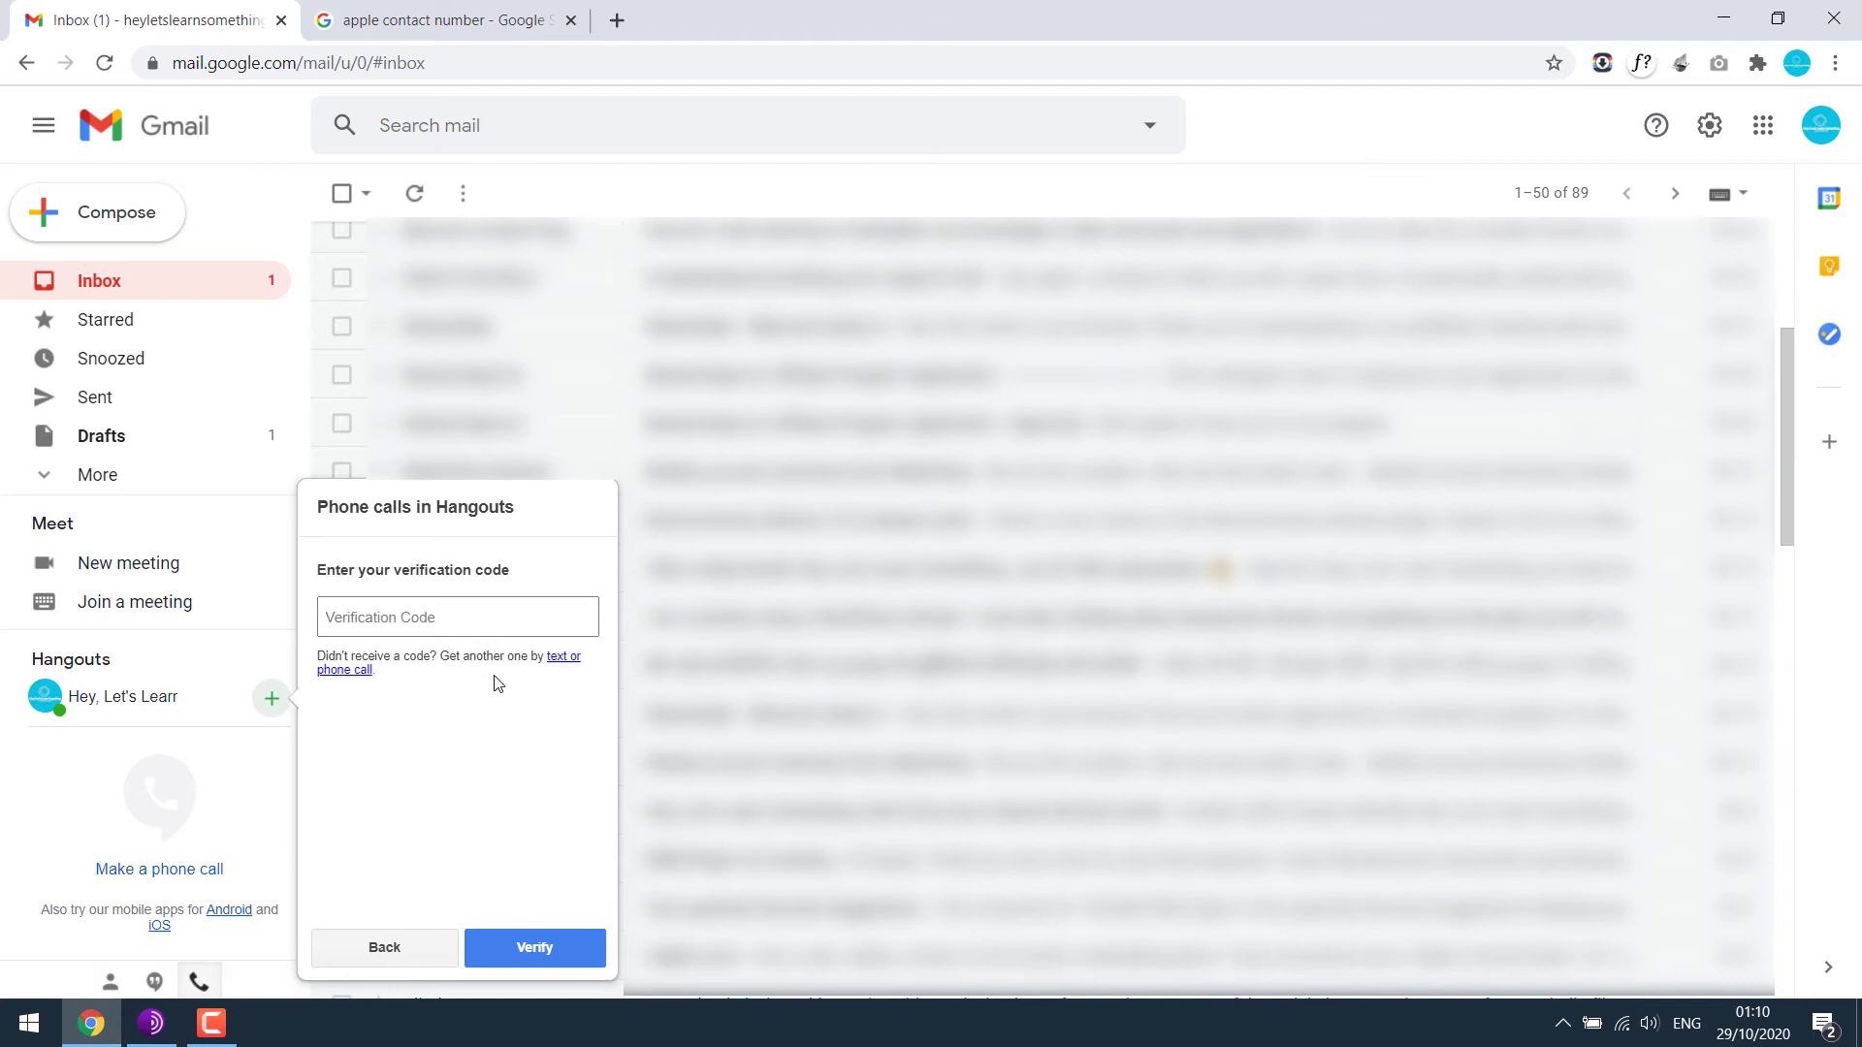
left_click(572, 949)
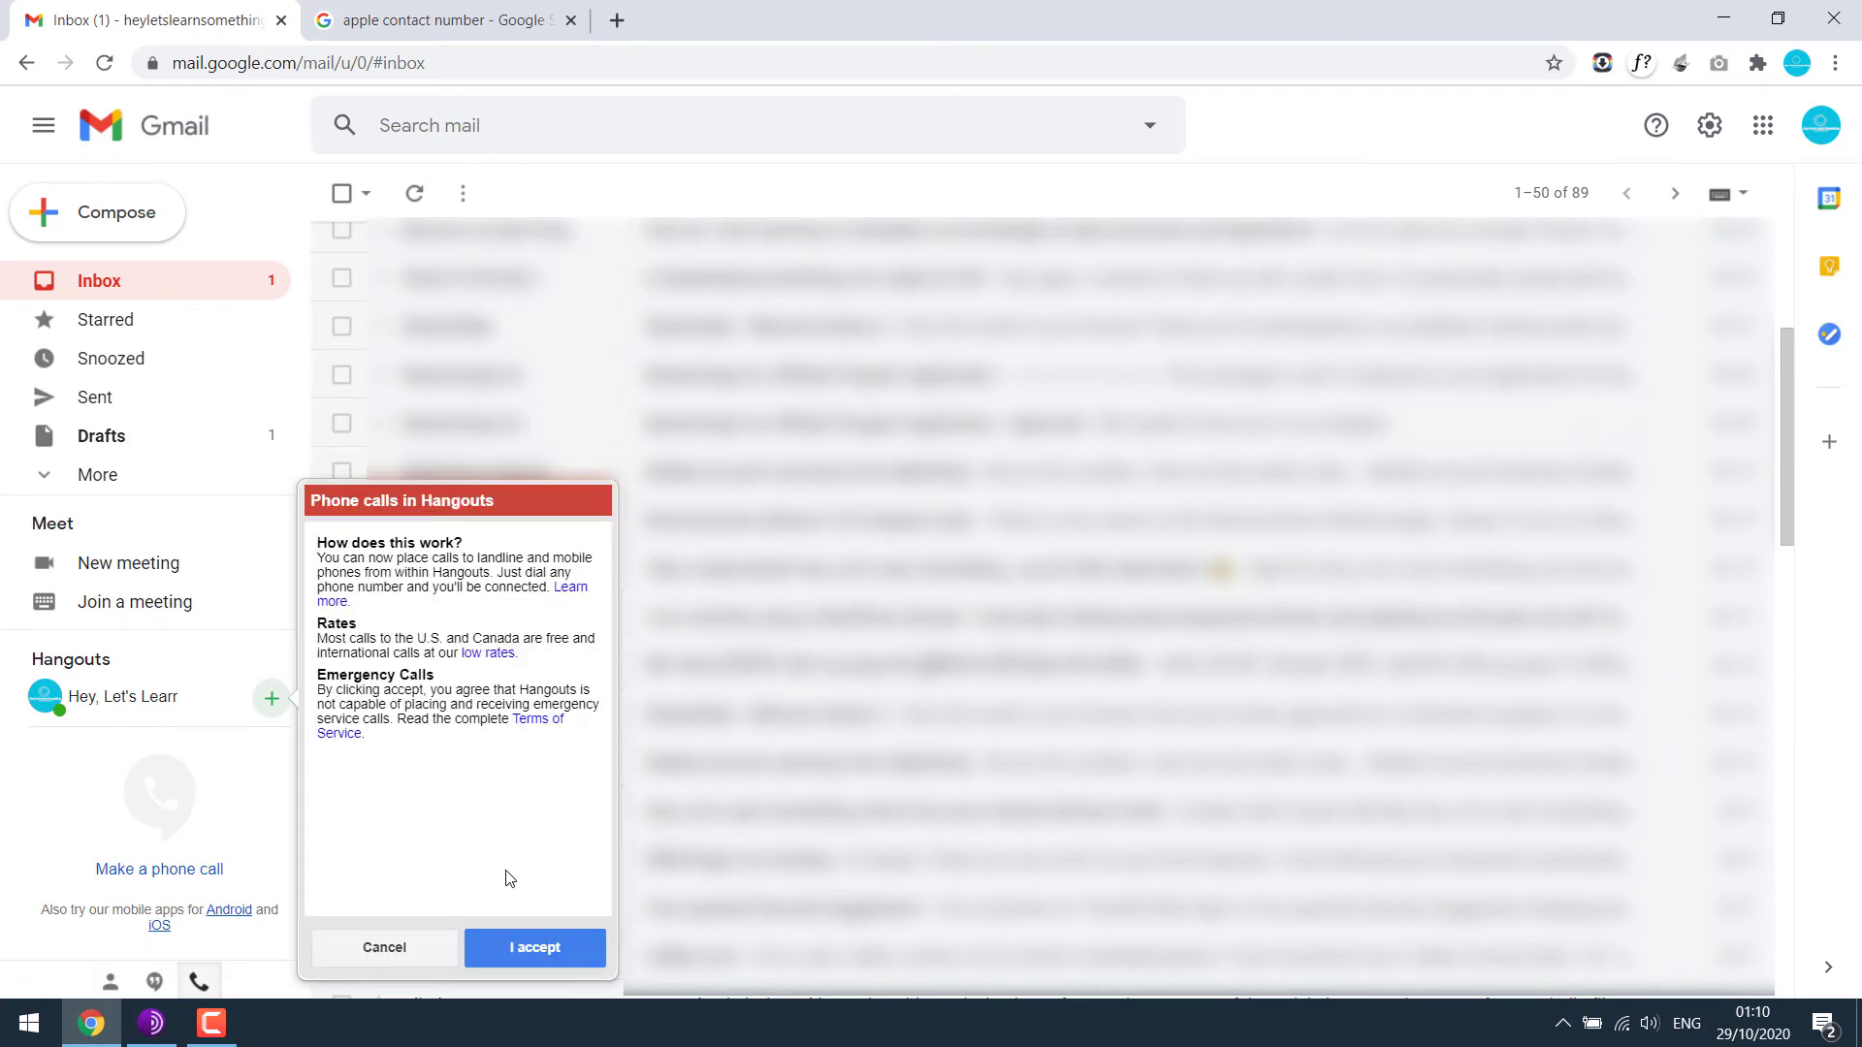
Accept the Hangouts calling terms and proceed to the free call to Apple's number
left_click(522, 950)
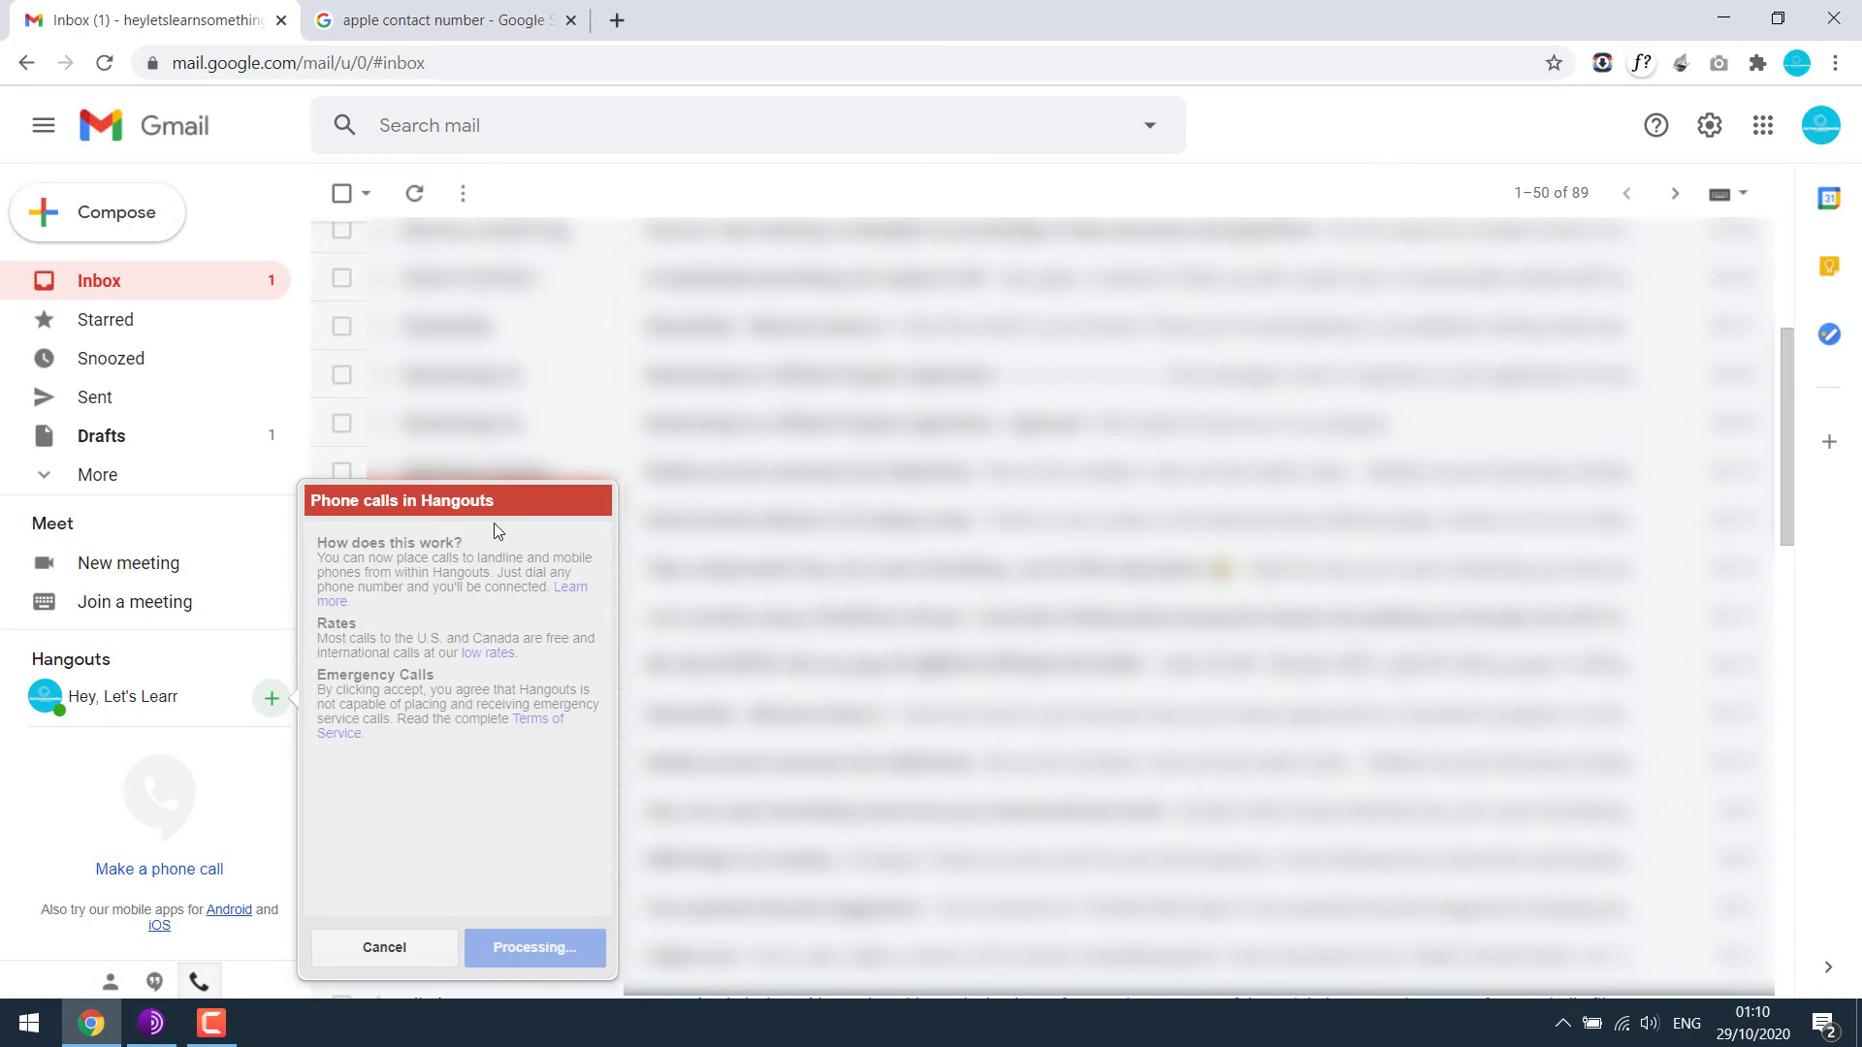
left_click(487, 871)
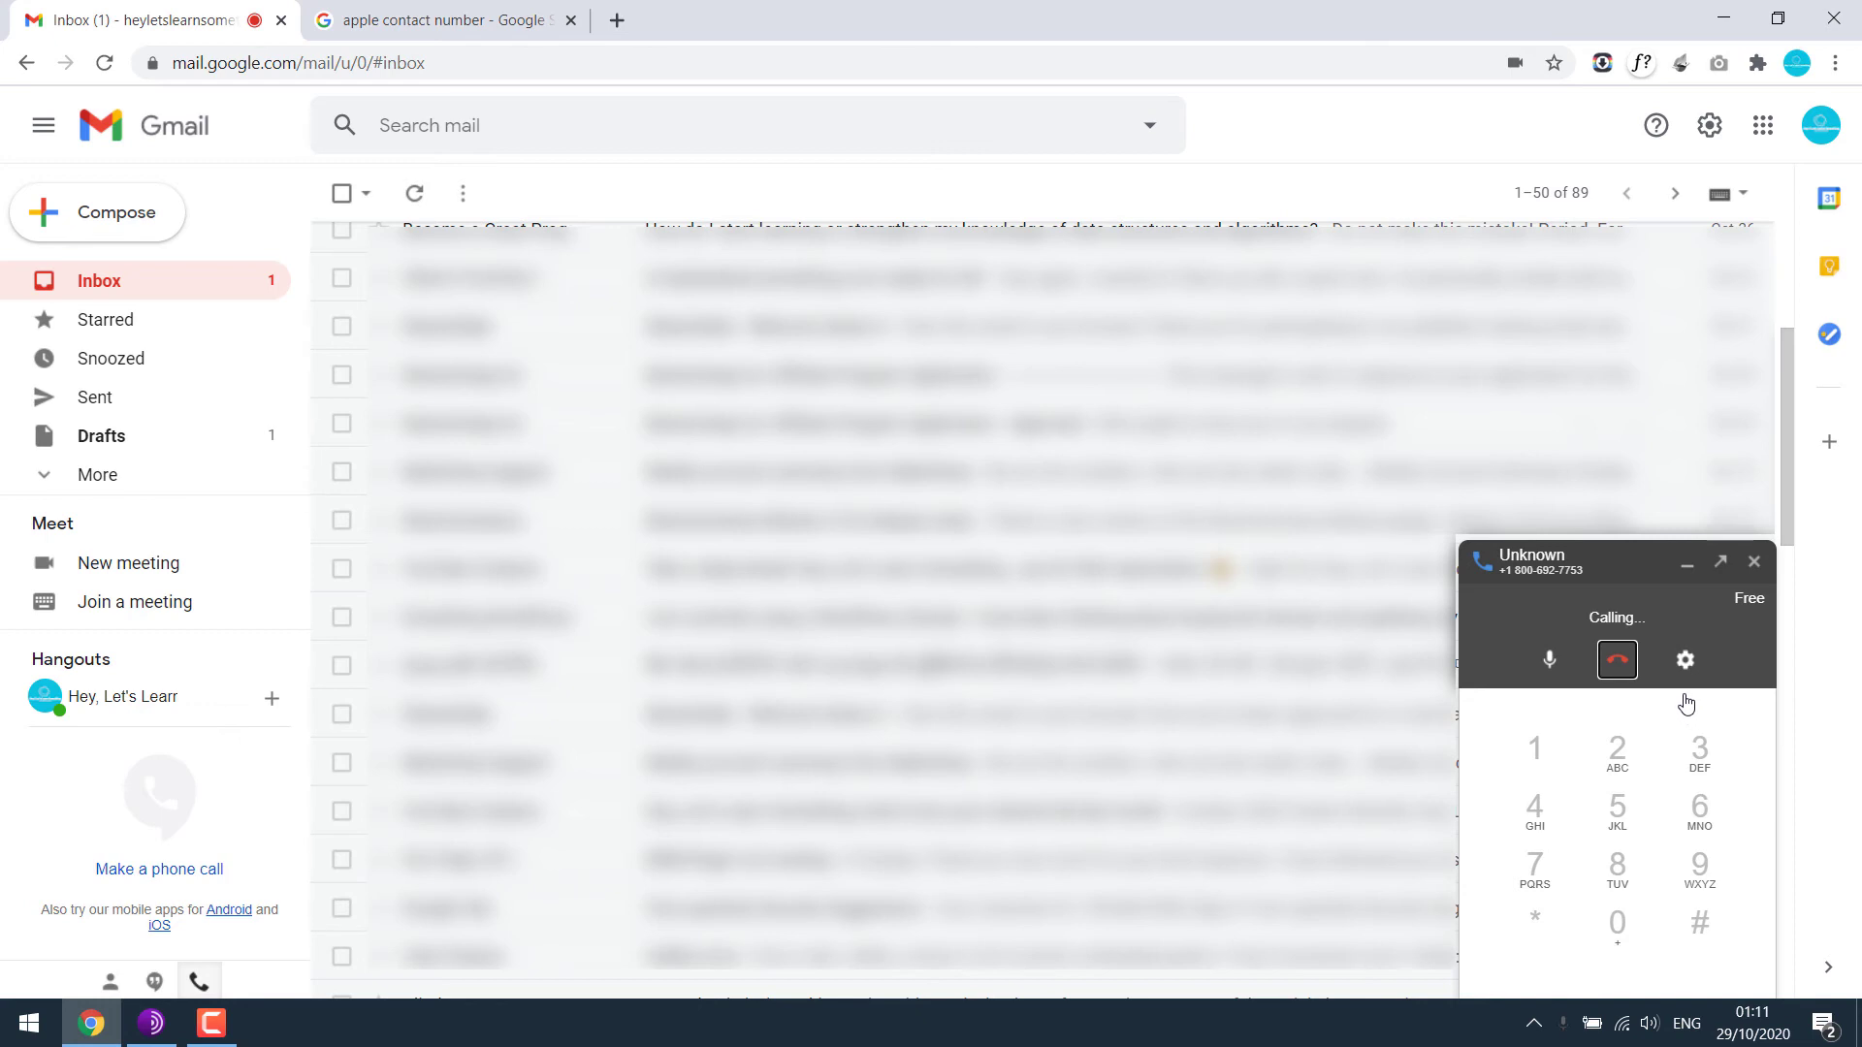
Hang up the Apple call and search Google for the namecheap contact number
left_click(1628, 665)
left_click(446, 20)
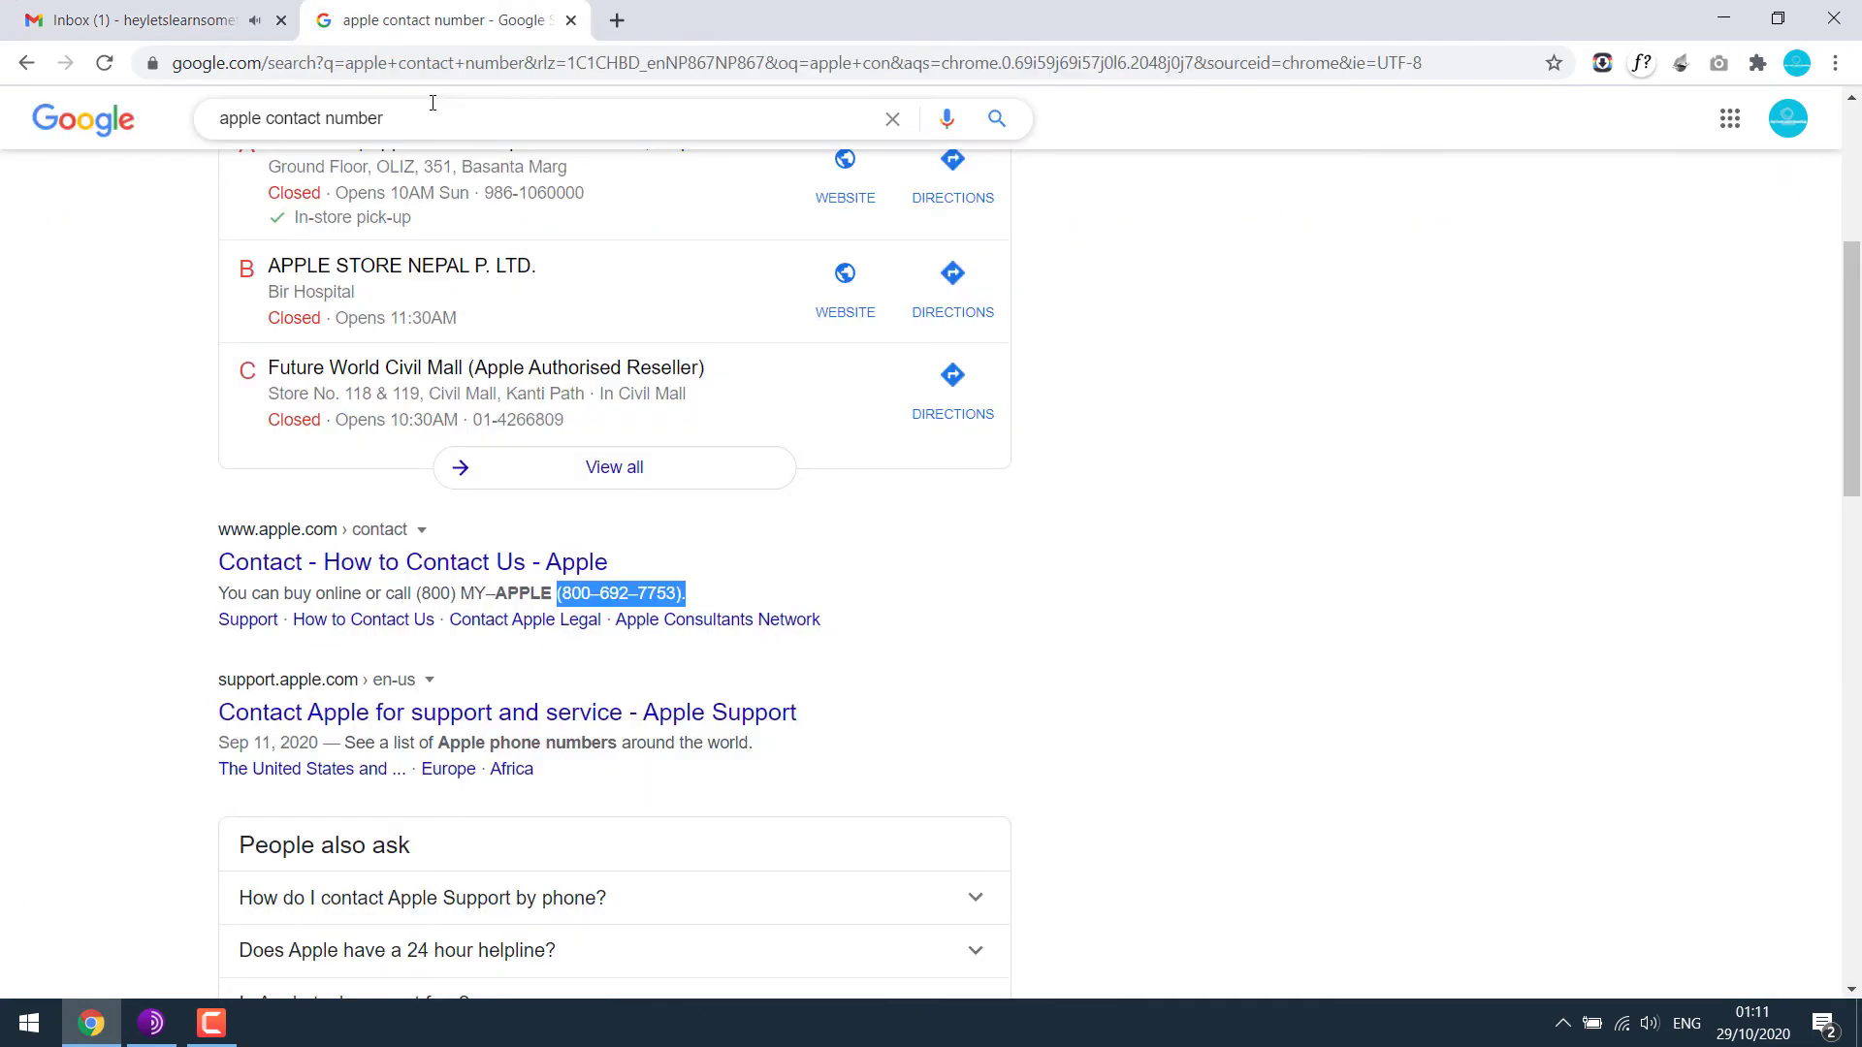
left_click(449, 117)
type("name")
left_click(524, 195)
scroll(291, 484, "down", 10)
scroll(291, 484, "up", 10)
left_click(890, 138)
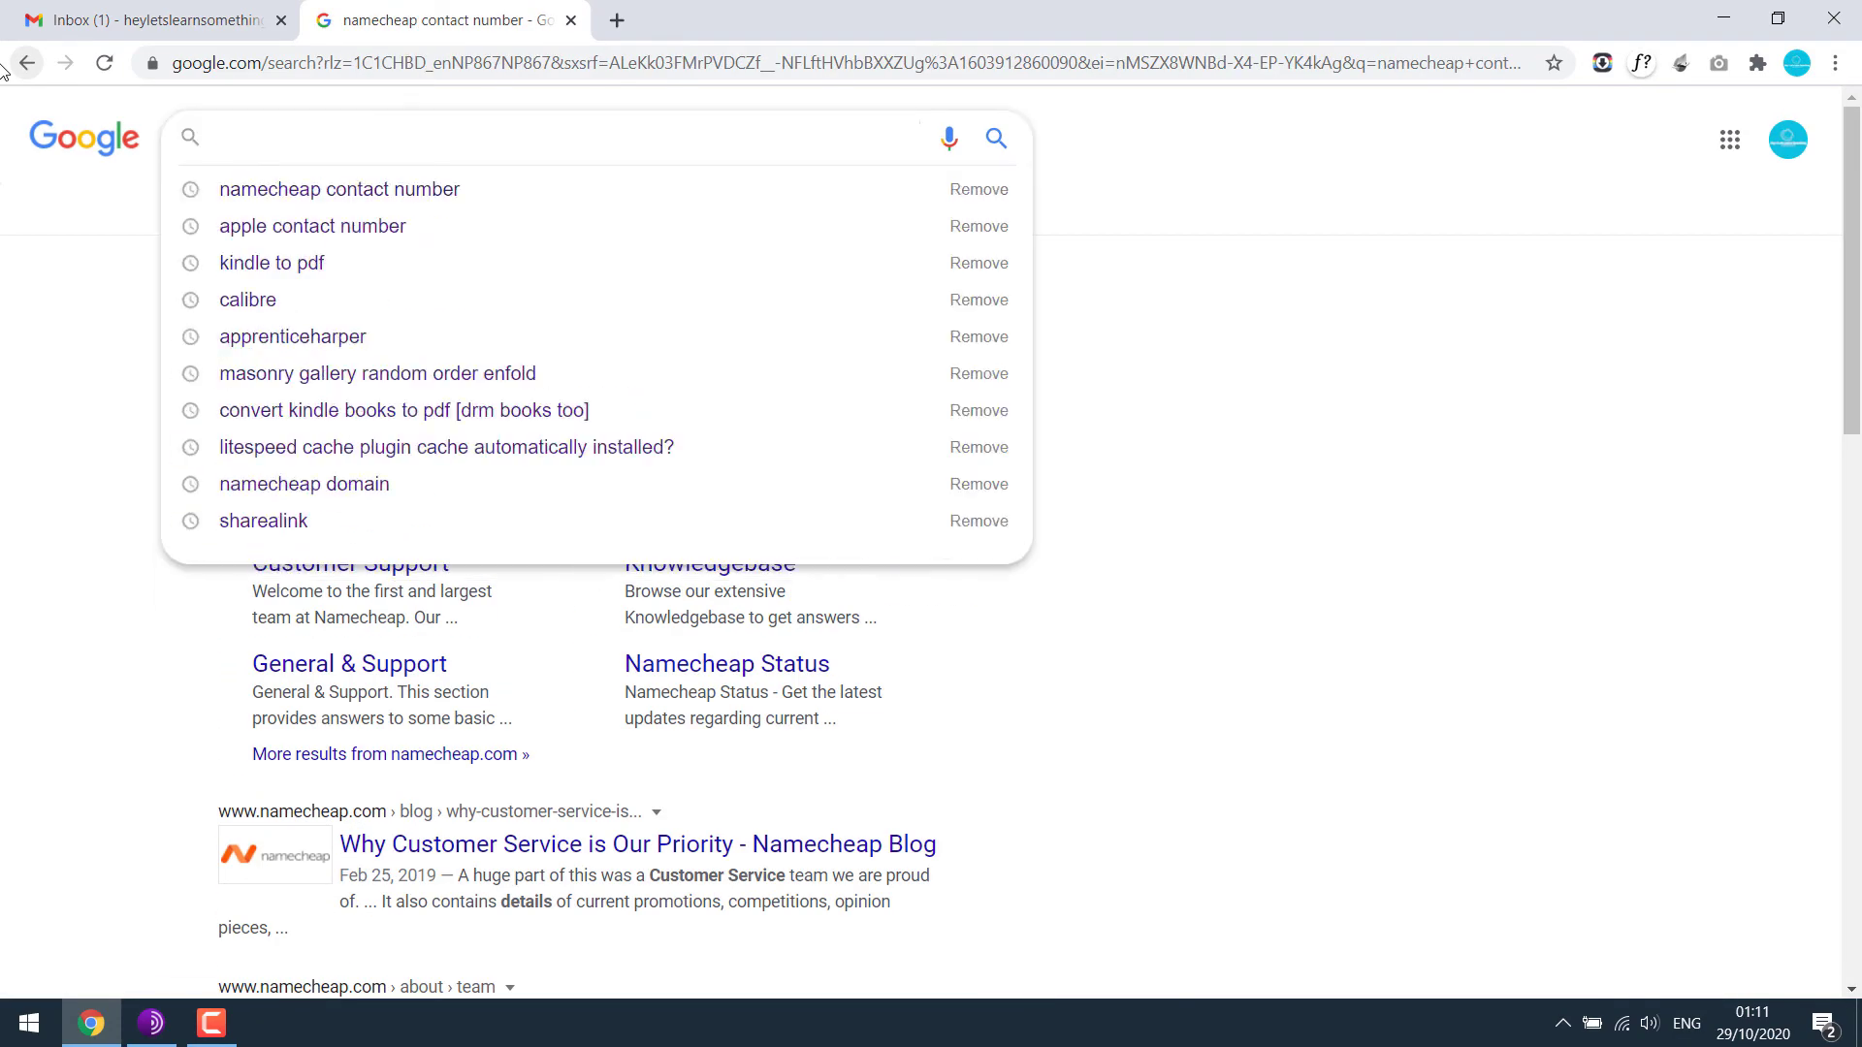
type("hostgator")
key("Return")
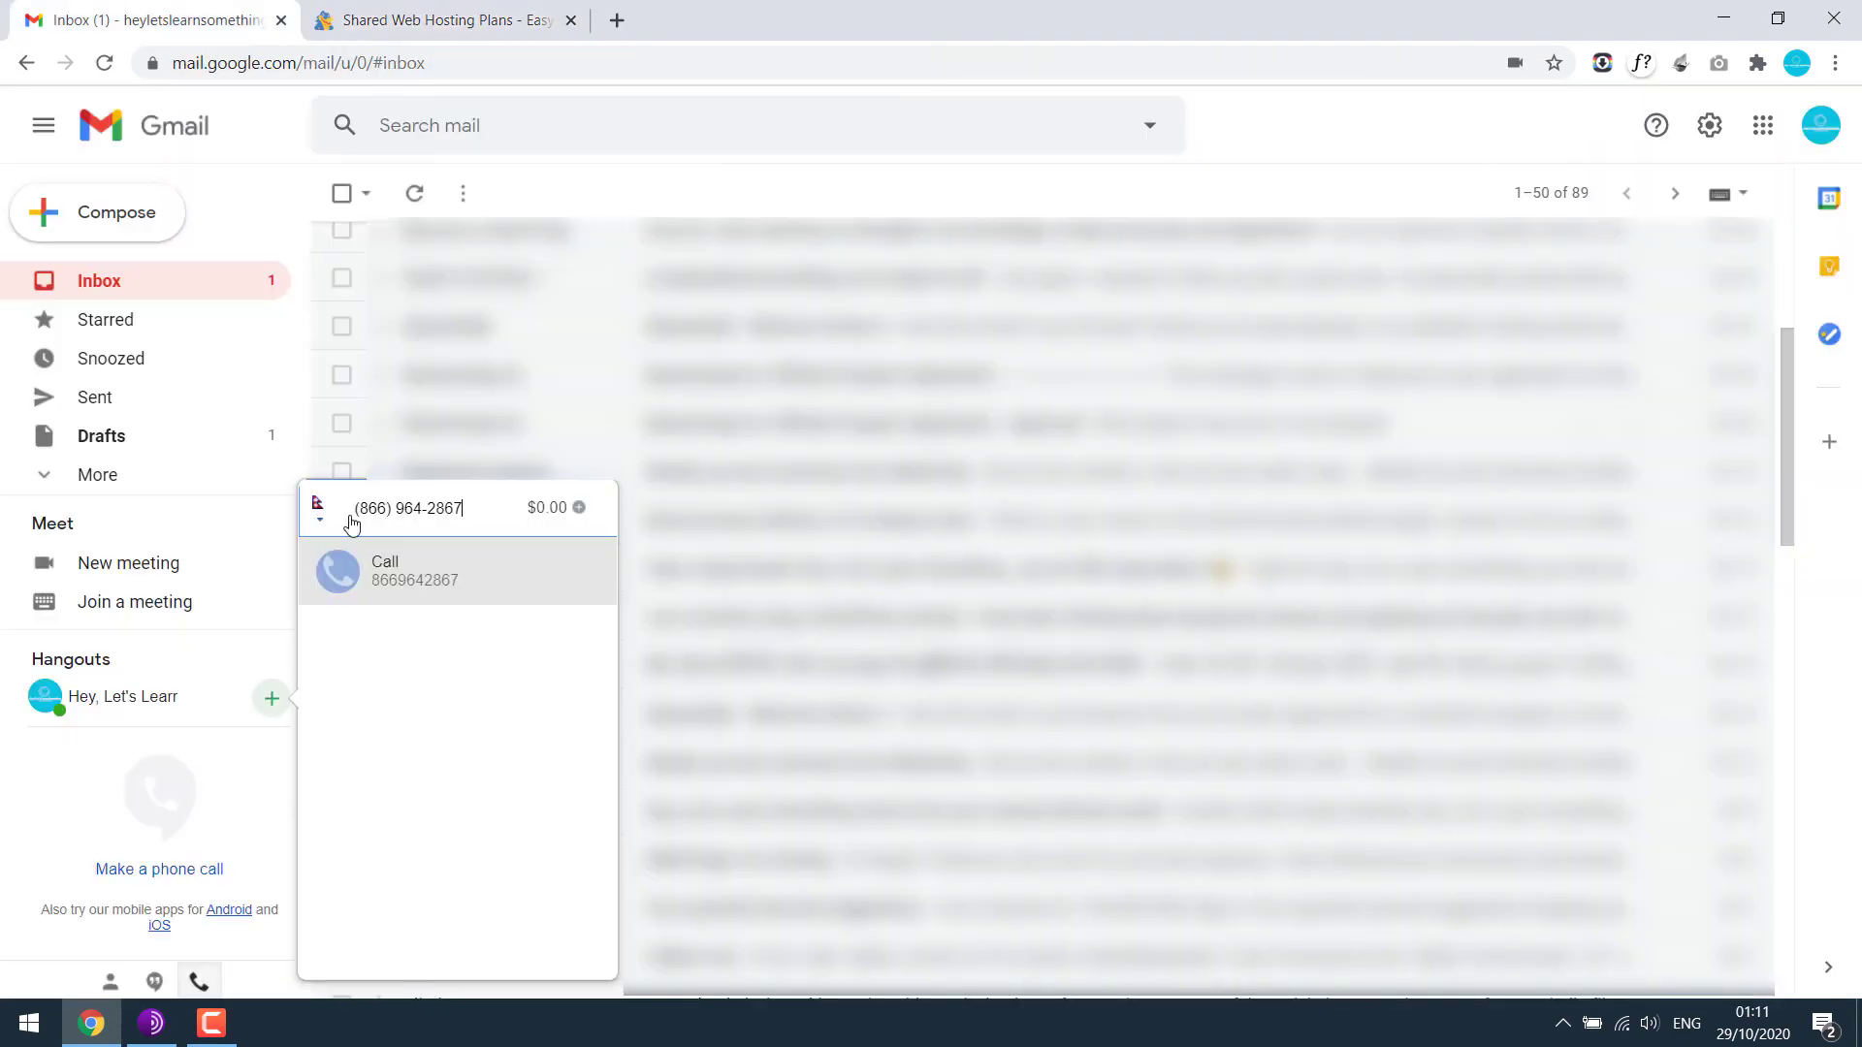
left_click(427, 569)
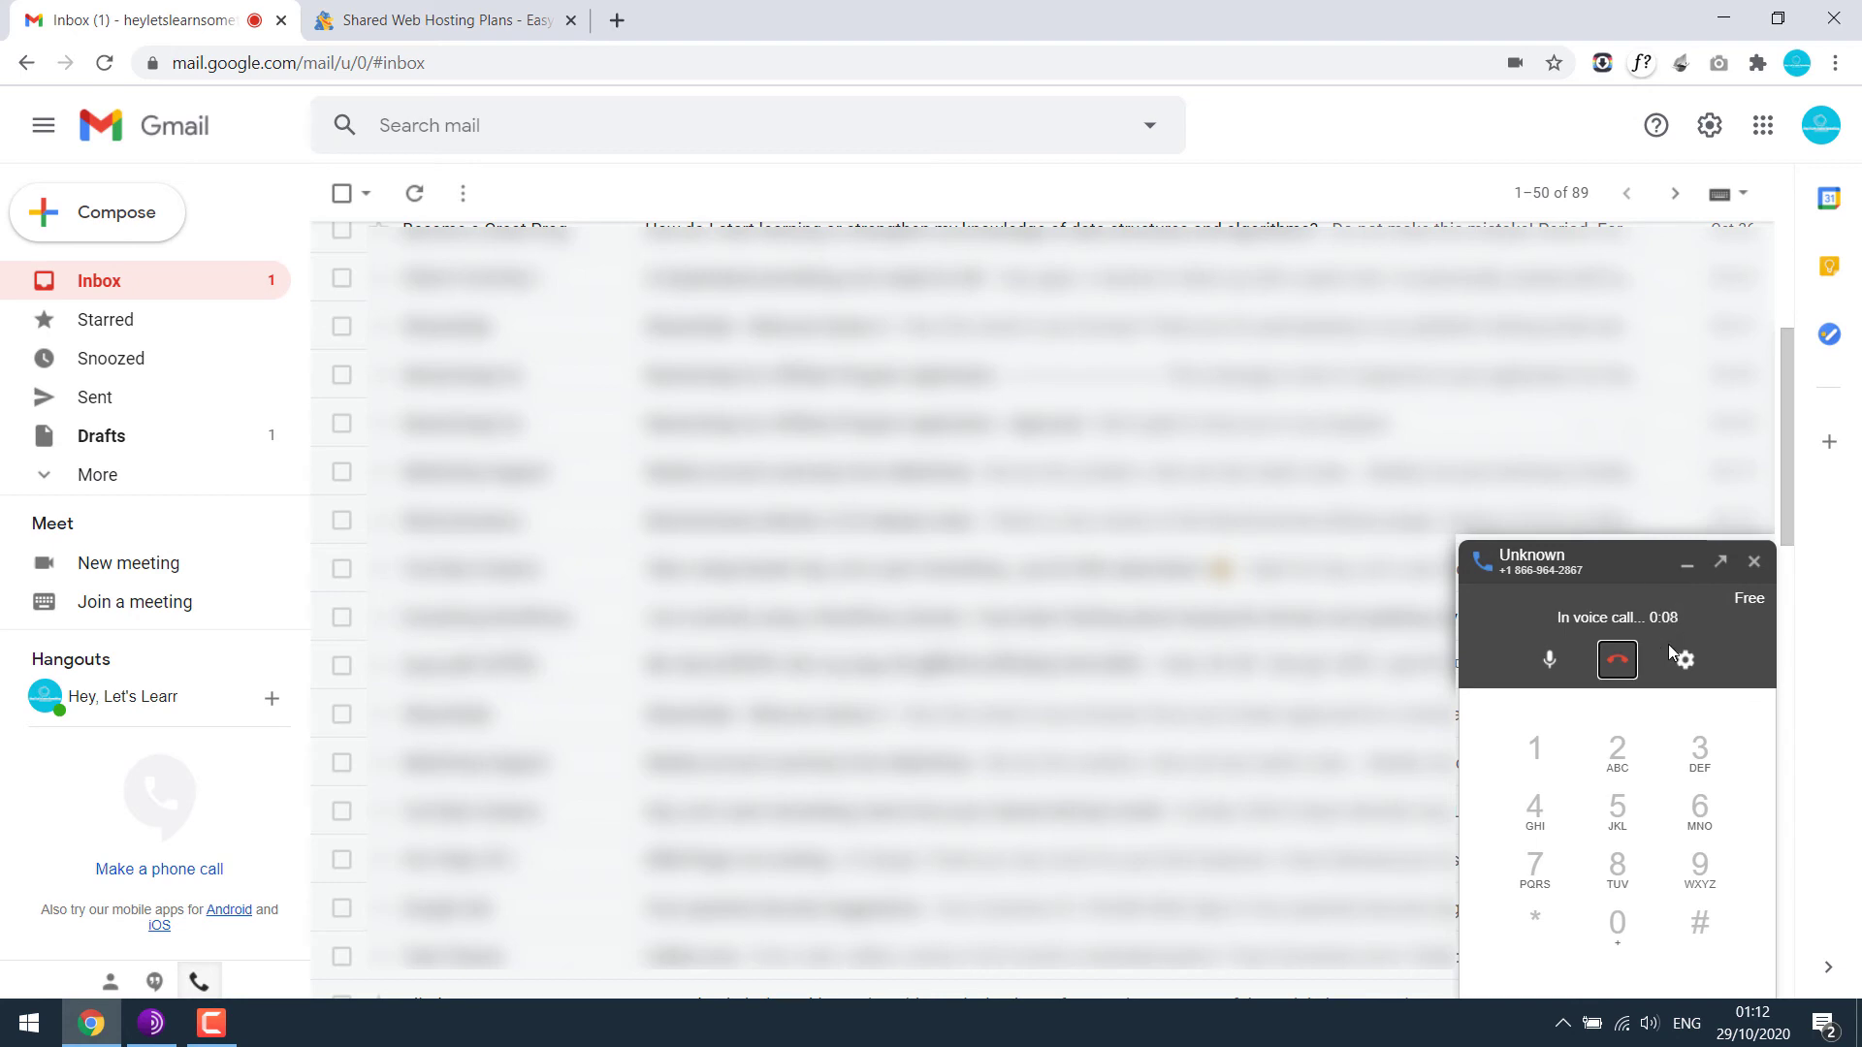
Hang up the Hangouts call to HostGator's support number
left_click(1617, 660)
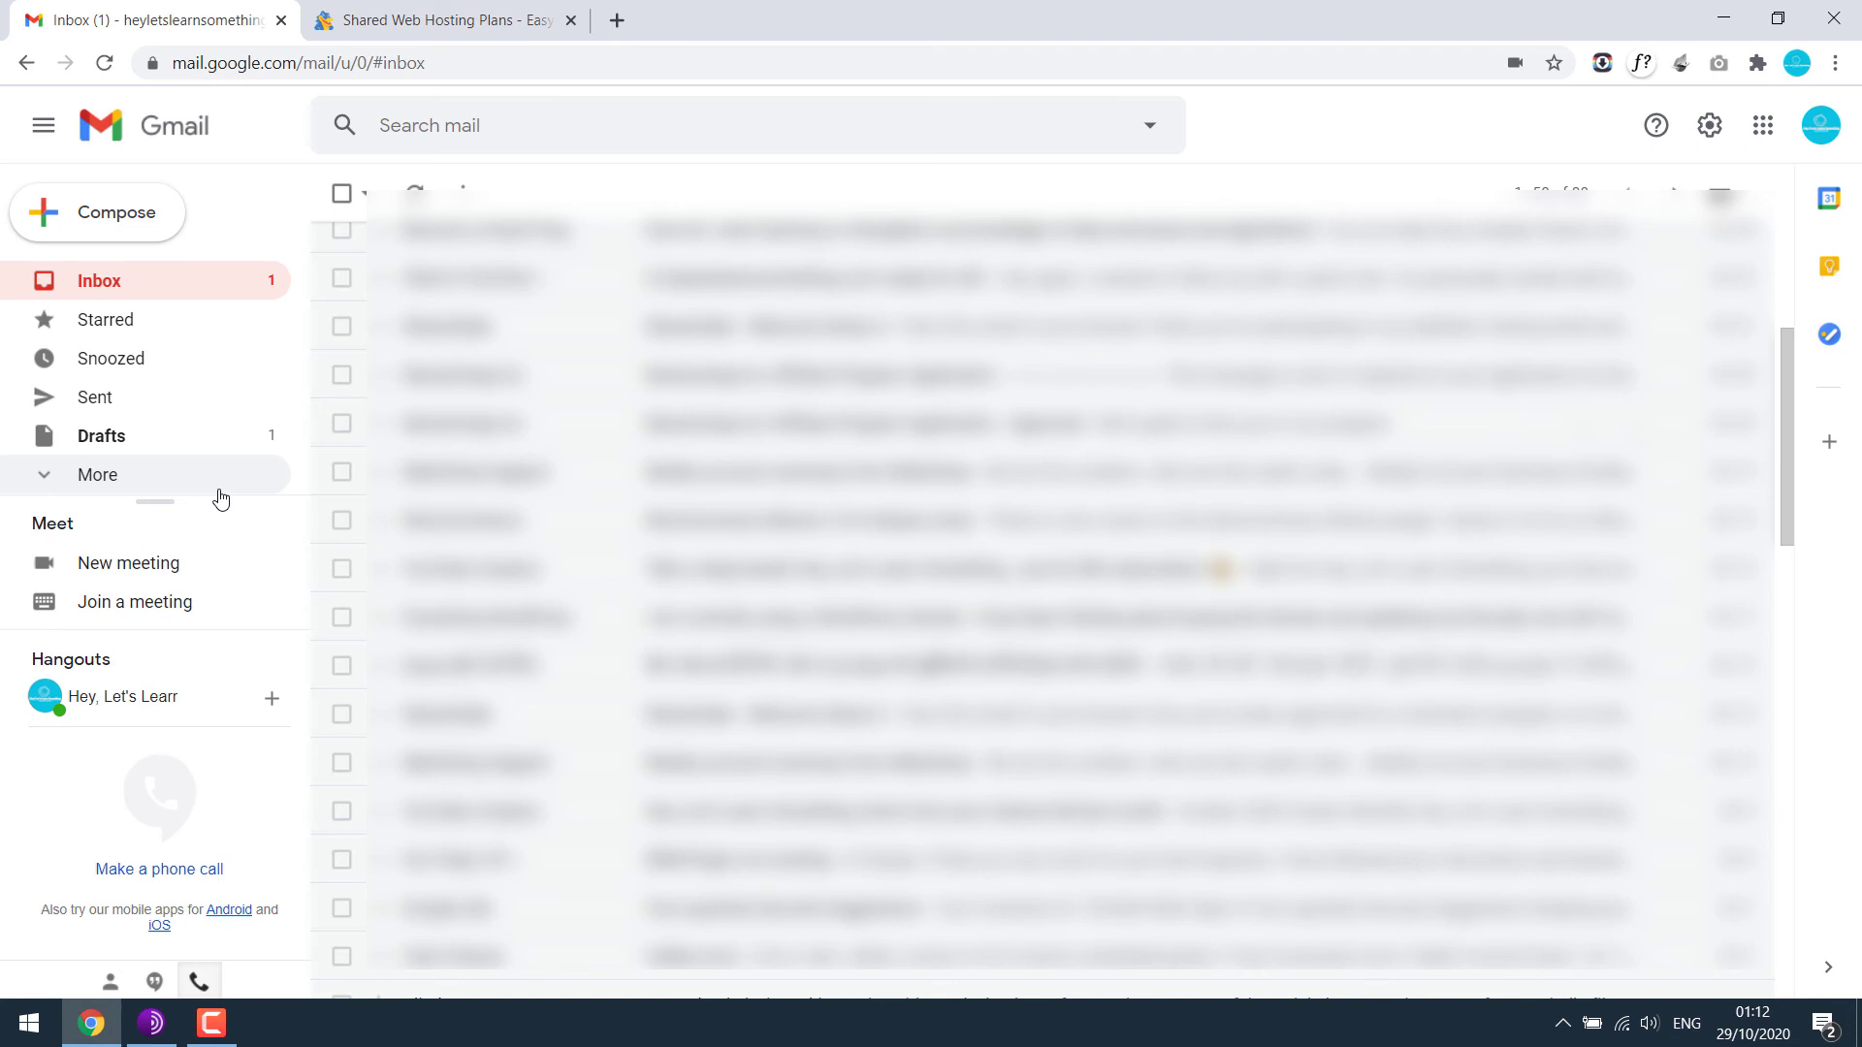
Open textnow.com in a new incognito window and go to its Sign Up Free page
key("ctrl+shift+n")
type("textnow.com")
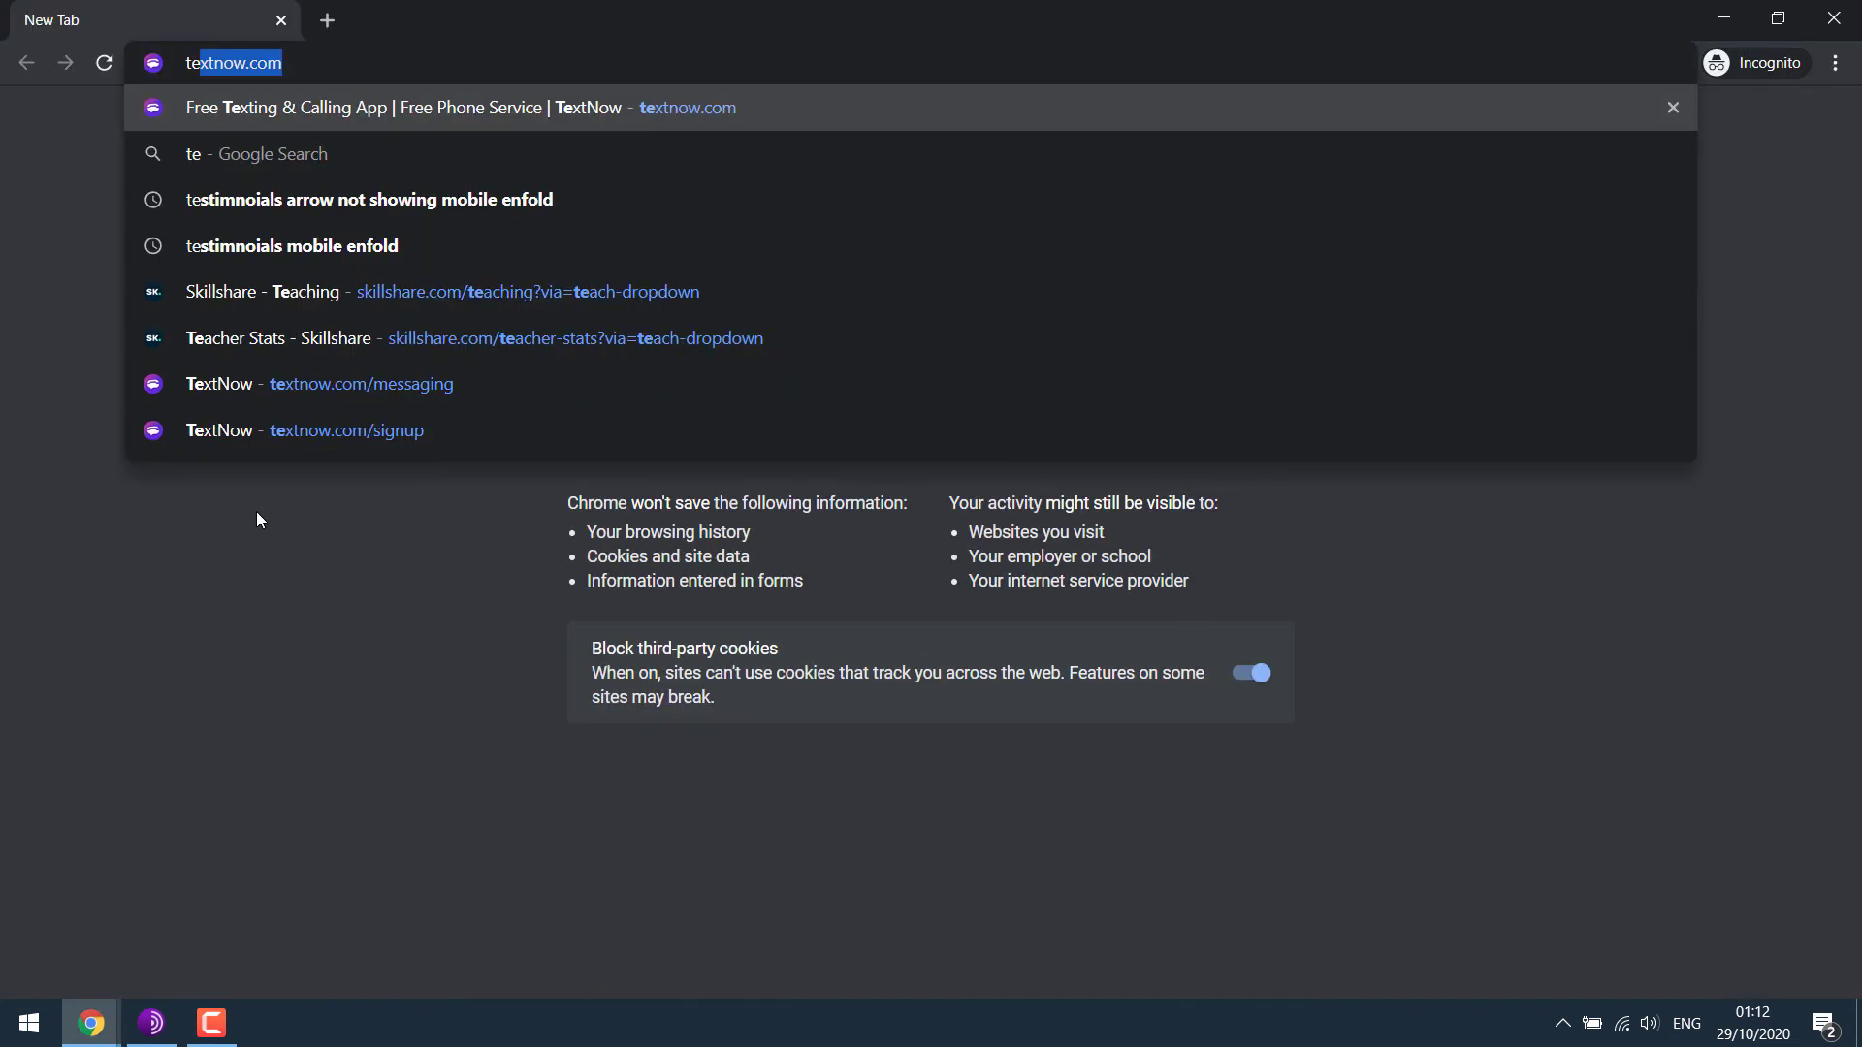
key("Return")
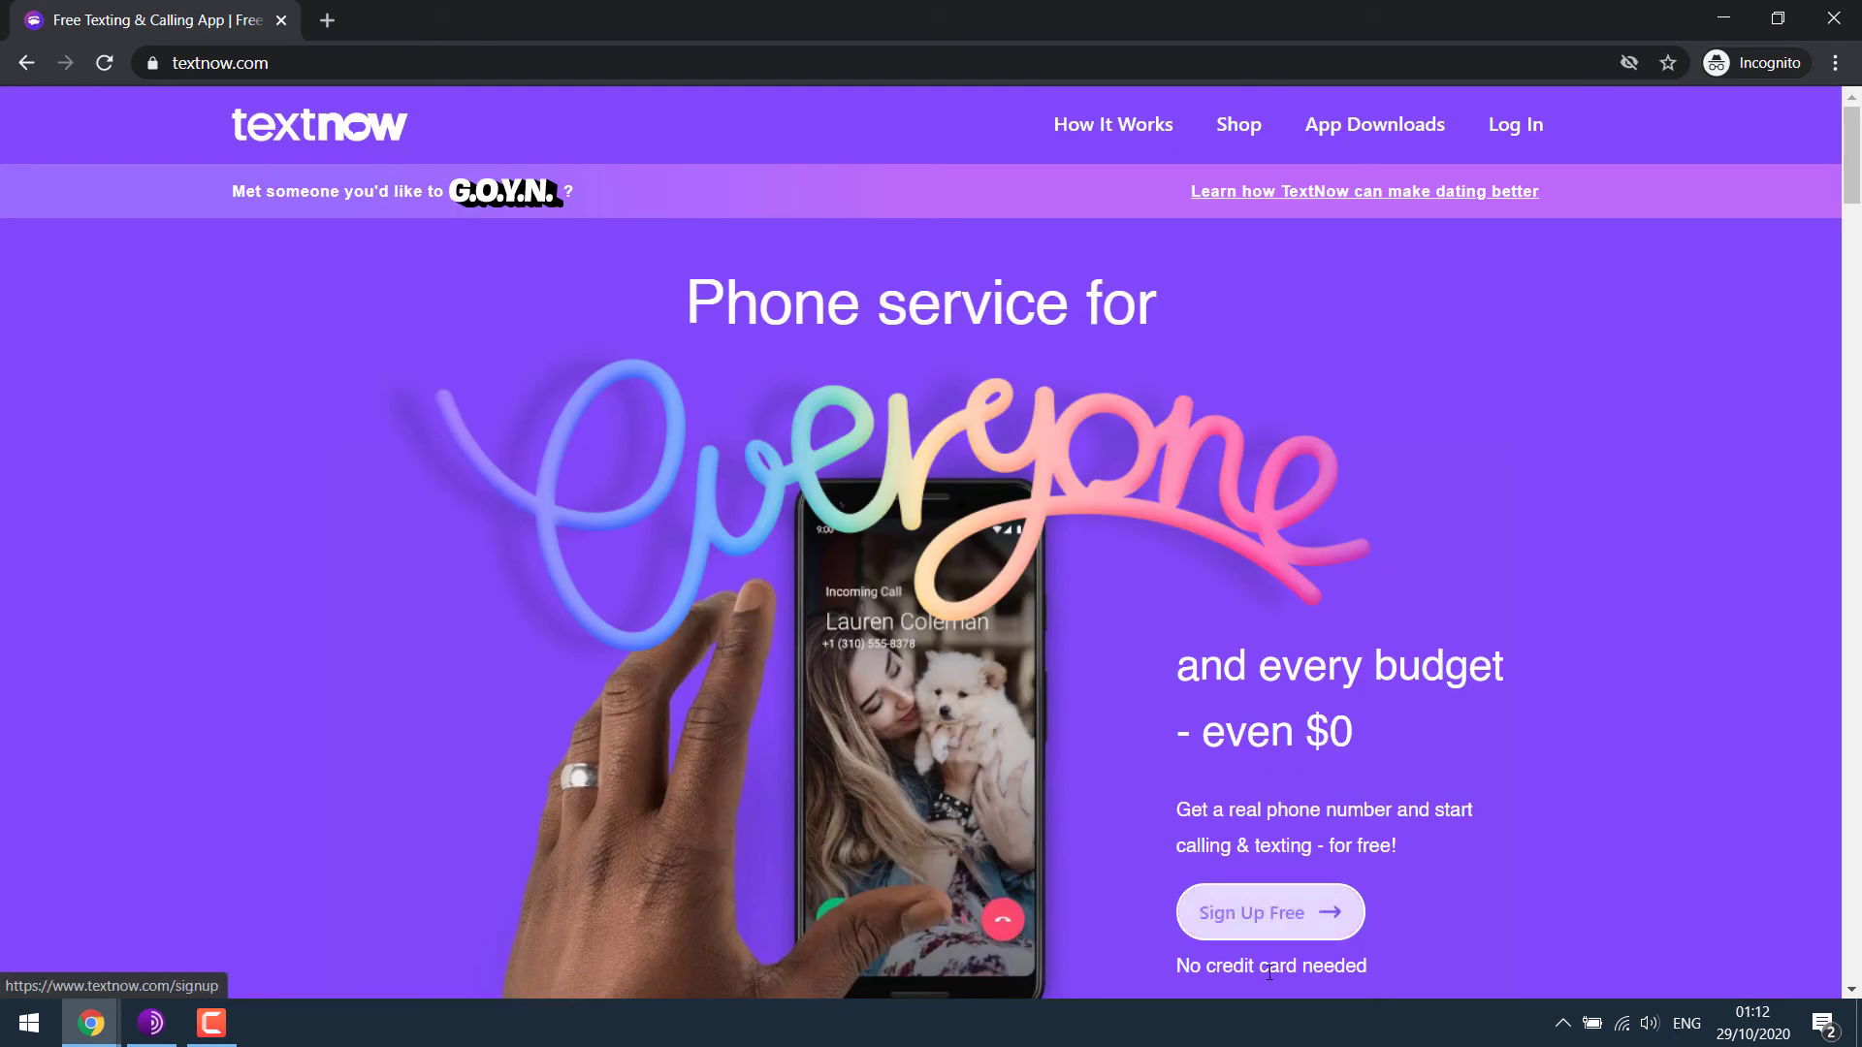
left_click(1273, 923)
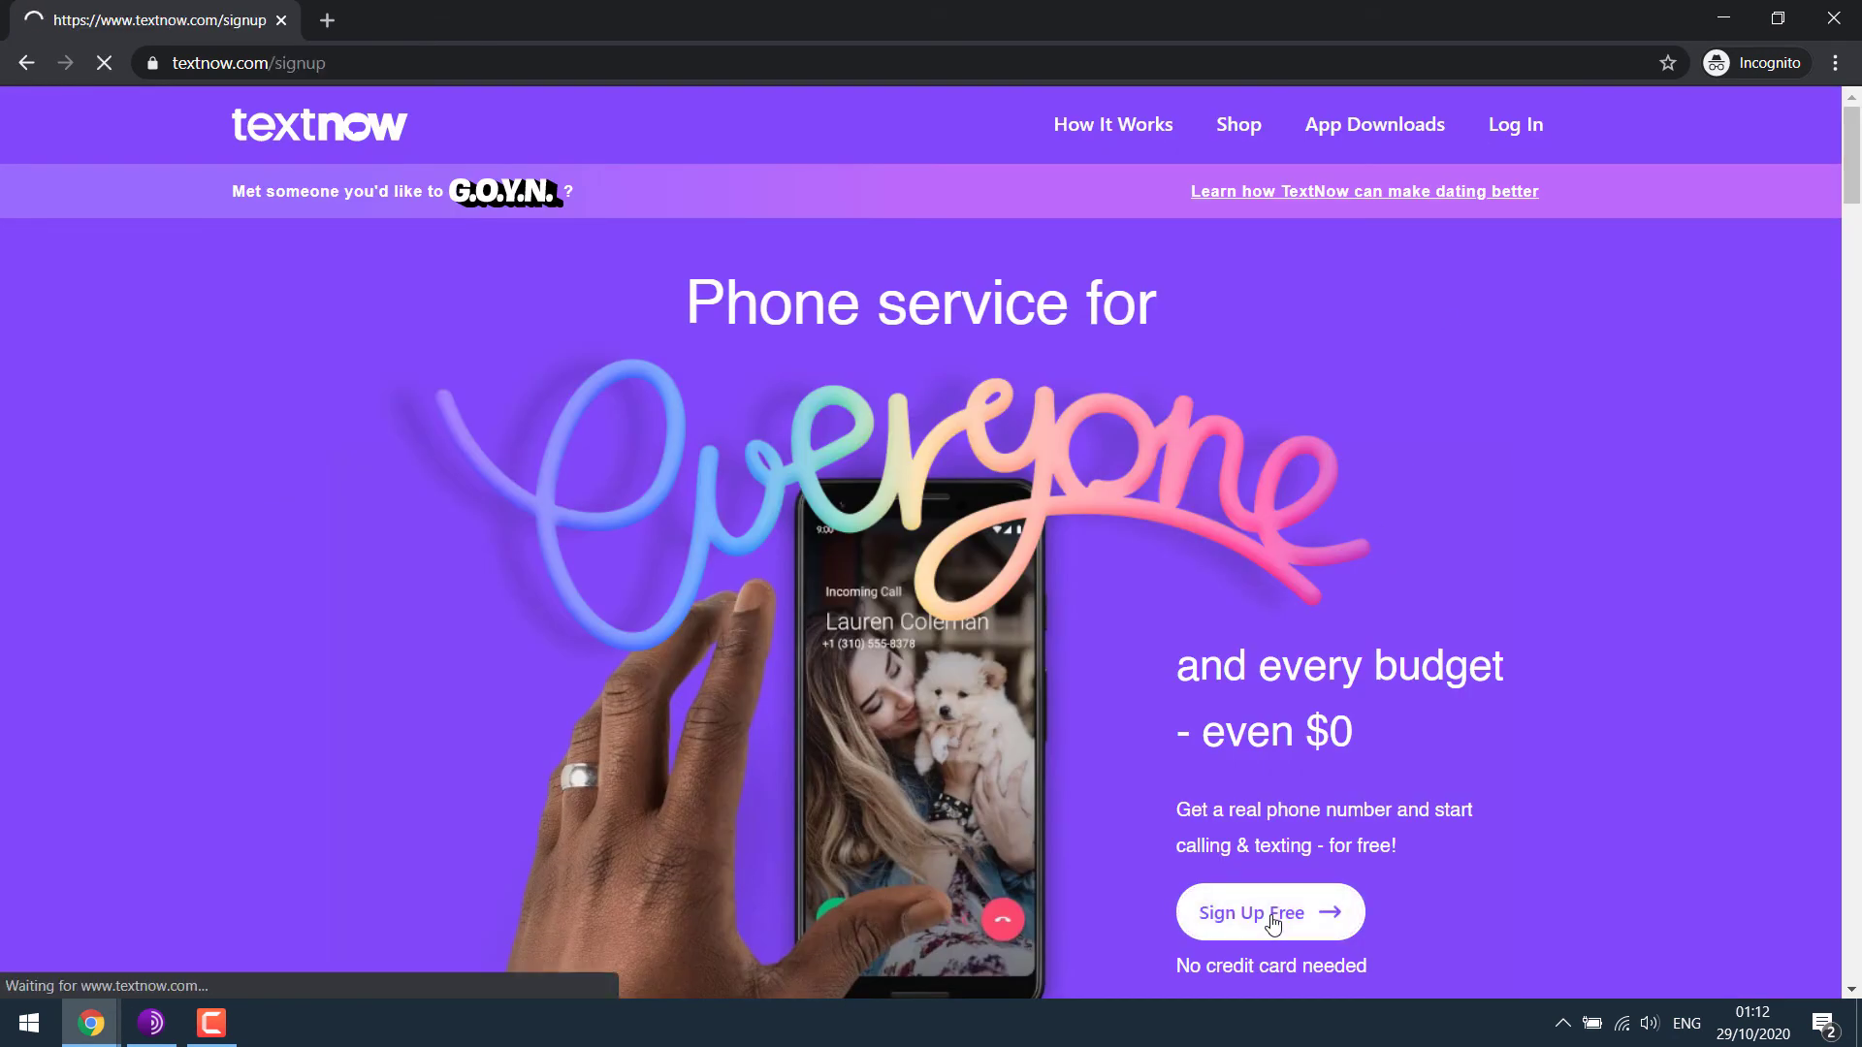